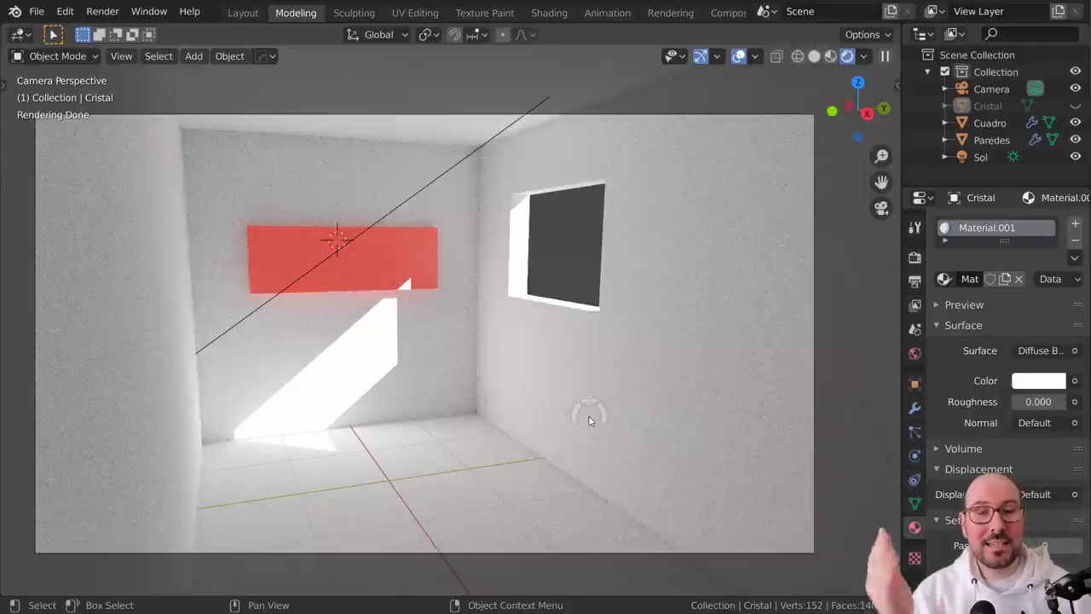
- Unhide and select the Cristal glass pane, then list its Material.001 surface shader types
click(1075, 106)
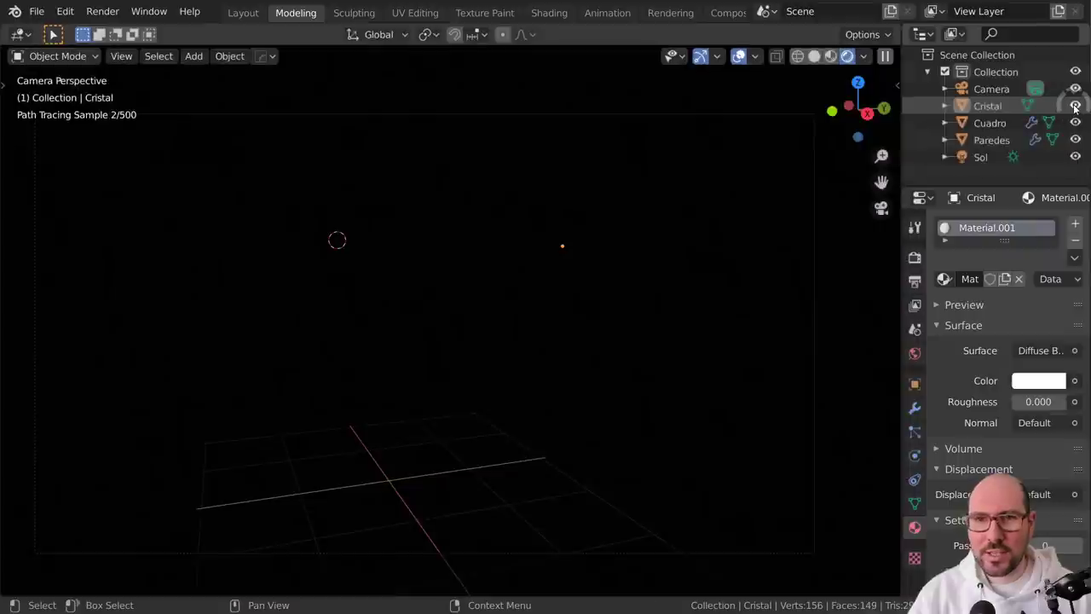
click(985, 105)
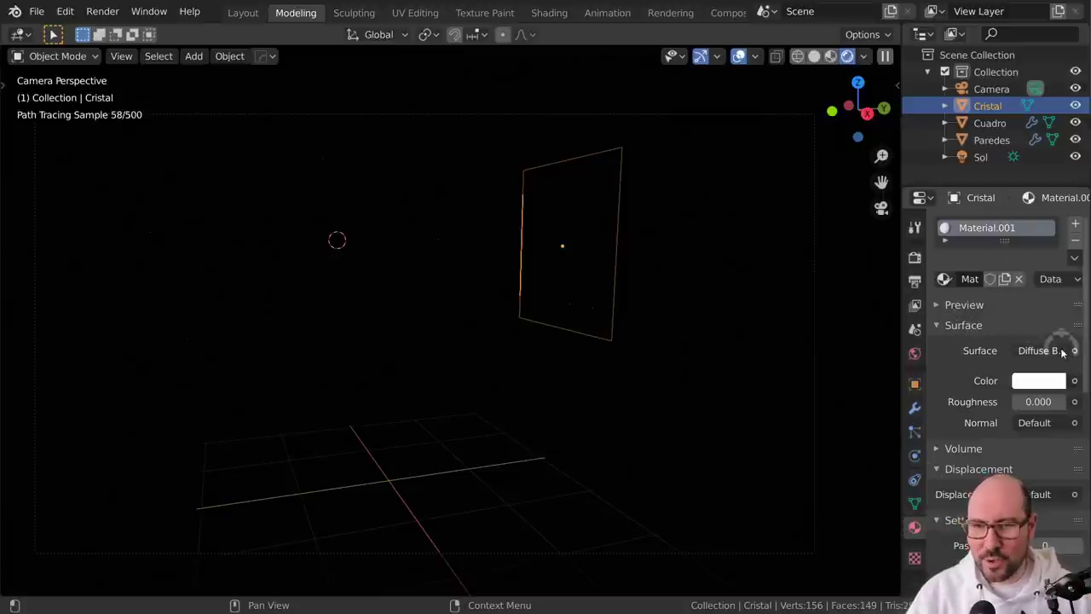
click(1048, 350)
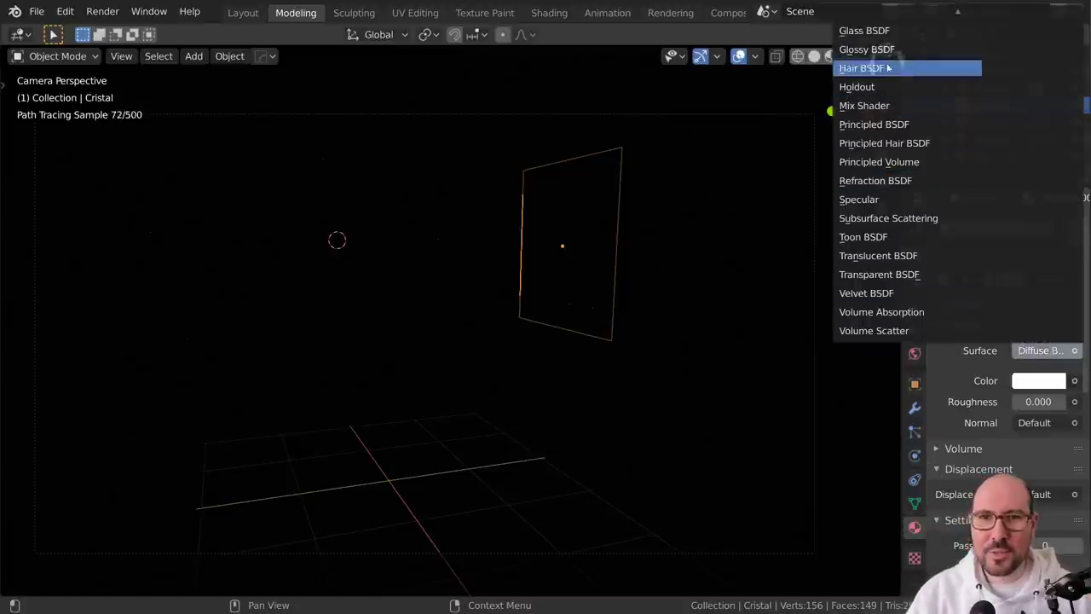
- Switch Cristal's Material.001 surface from Diffuse BSDF to Glass BSDF
click(863, 31)
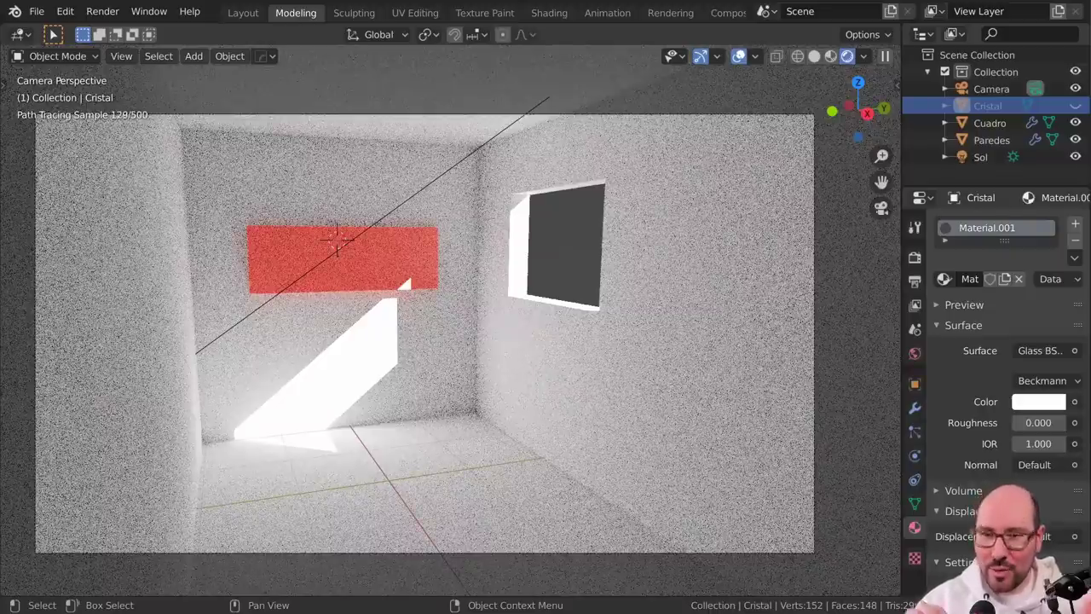
- Change the Cycles Performance > Viewport Pixel Size from Automatic to 2x
click(916, 259)
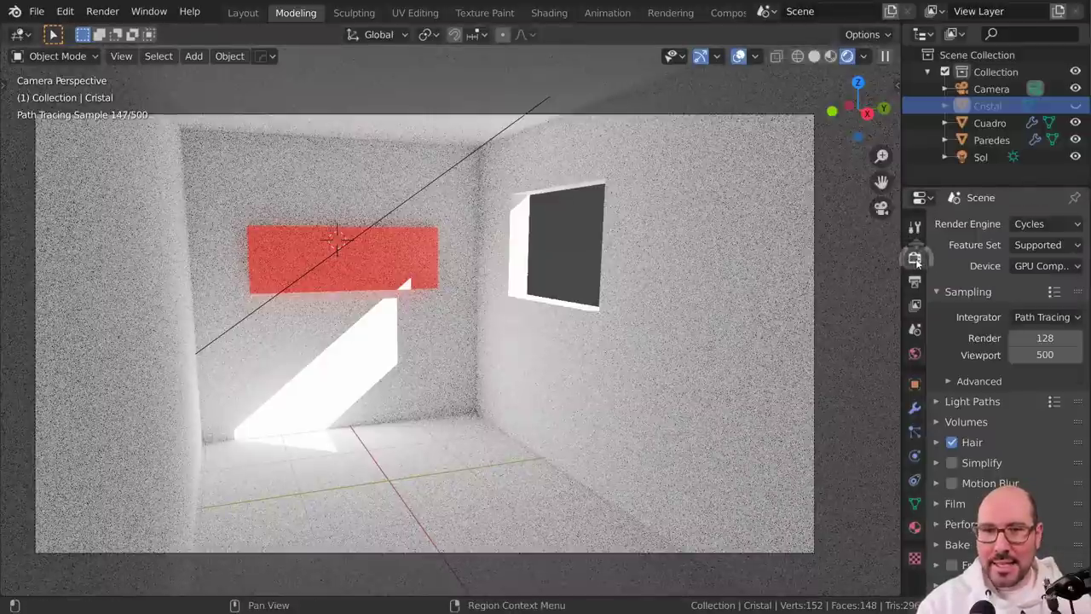
scroll(946, 518, down, 1)
click(959, 503)
scroll(974, 458, down, 3)
scroll(980, 460, down, 5)
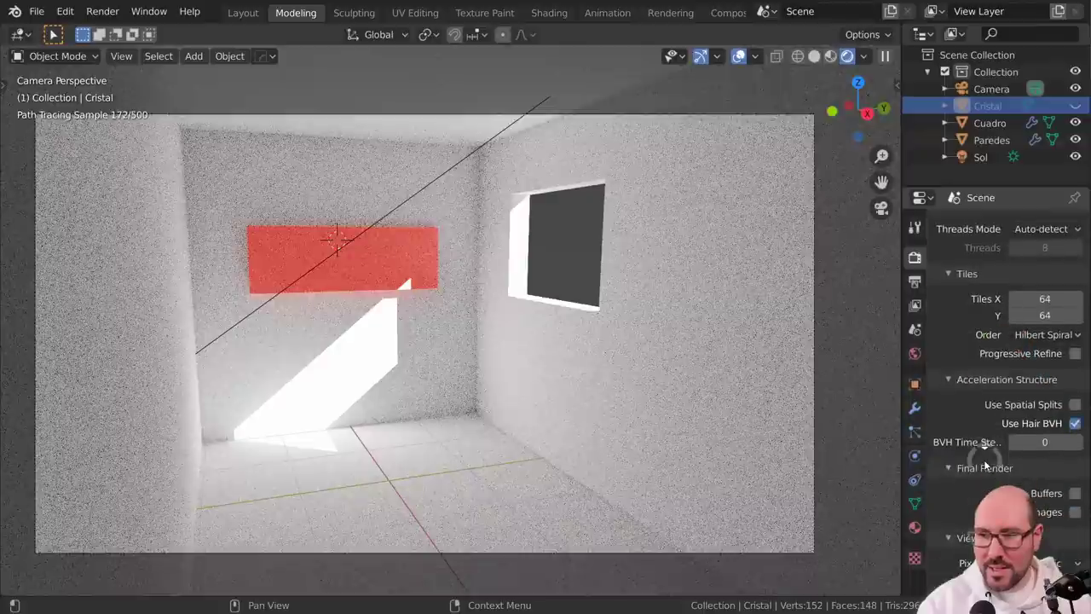
scroll(985, 464, down, 2)
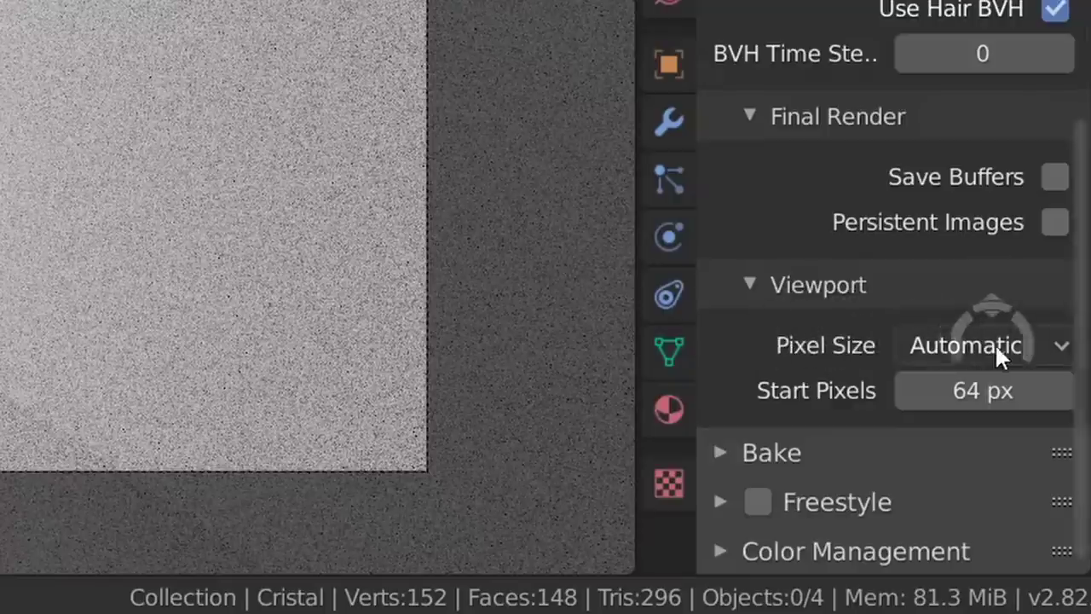
click(1000, 350)
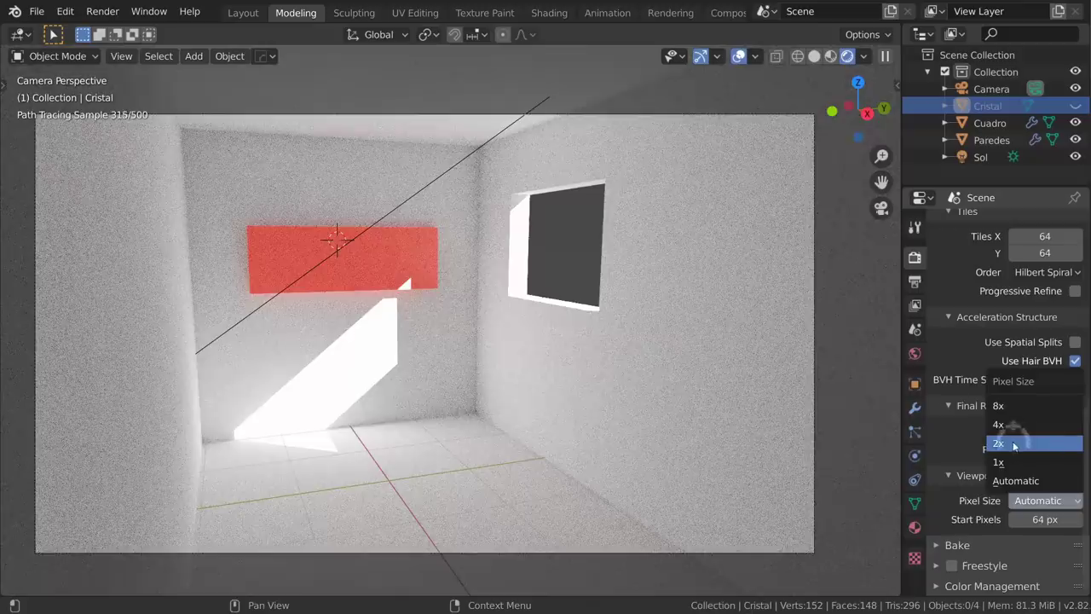
click(1015, 444)
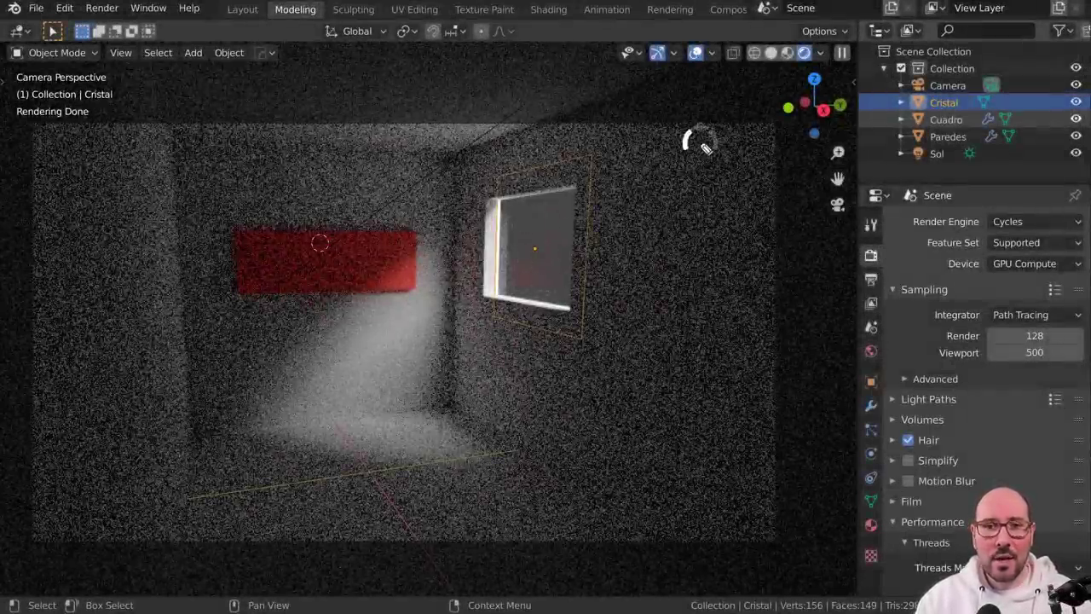
- Sketch annotation rays from the sun to the floor and their bounces, then erase them all
mouse_move(635, 186)
mouse_down()
mouse_move(555, 219)
mouse_move(382, 346)
mouse_move(408, 349)
mouse_move(375, 304)
mouse_move(263, 415)
mouse_move(389, 443)
mouse_move(426, 430)
mouse_move(389, 389)
mouse_move(383, 297)
mouse_up()
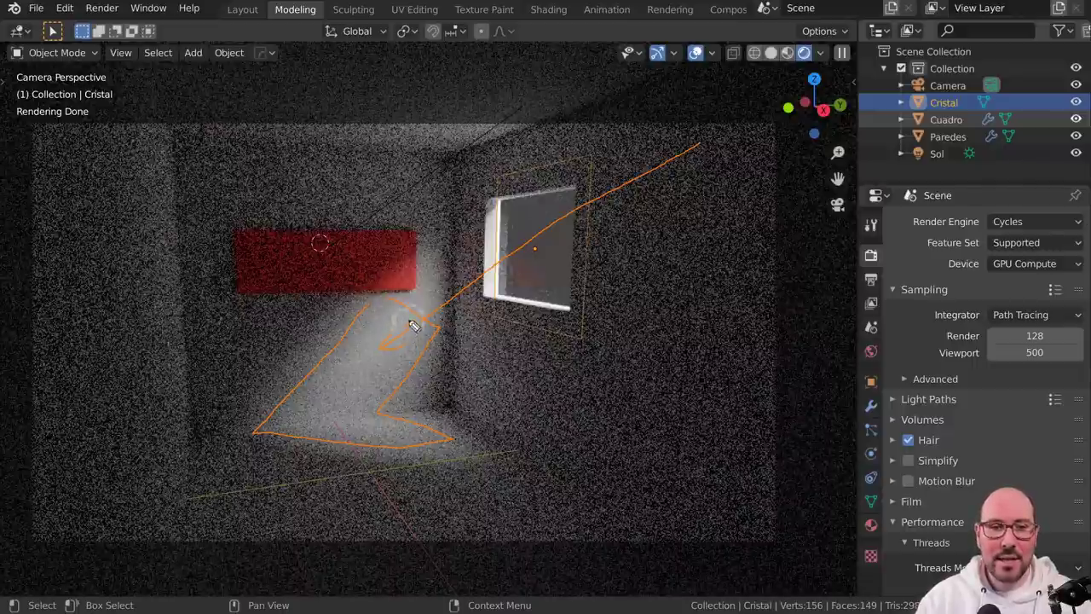
mouse_move(413, 326)
mouse_down()
mouse_move(273, 395)
mouse_move(316, 438)
mouse_move(430, 424)
mouse_up()
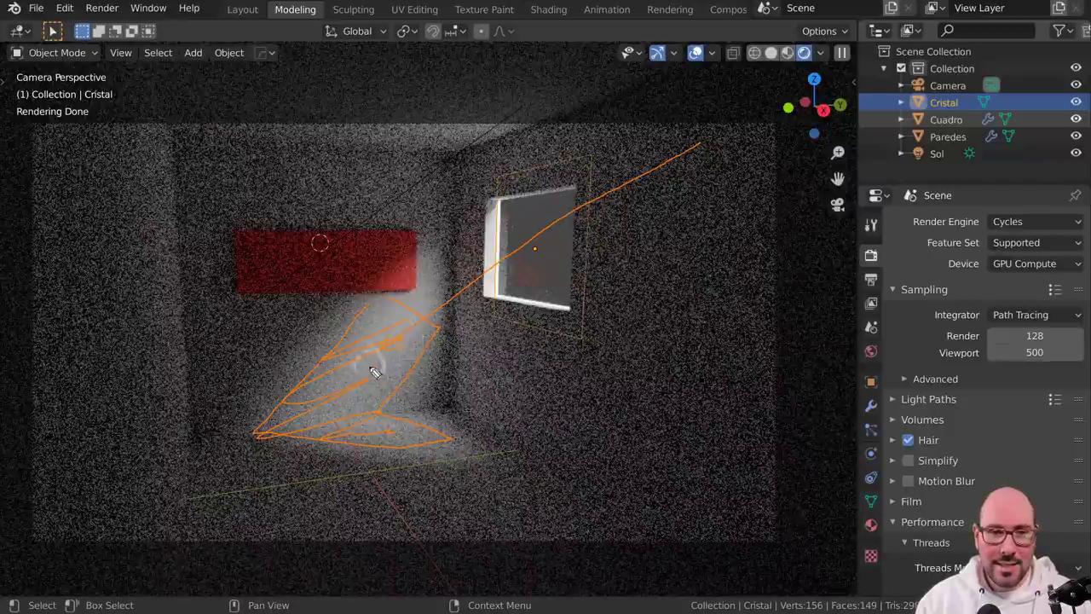
drag(386, 367, 545, 363)
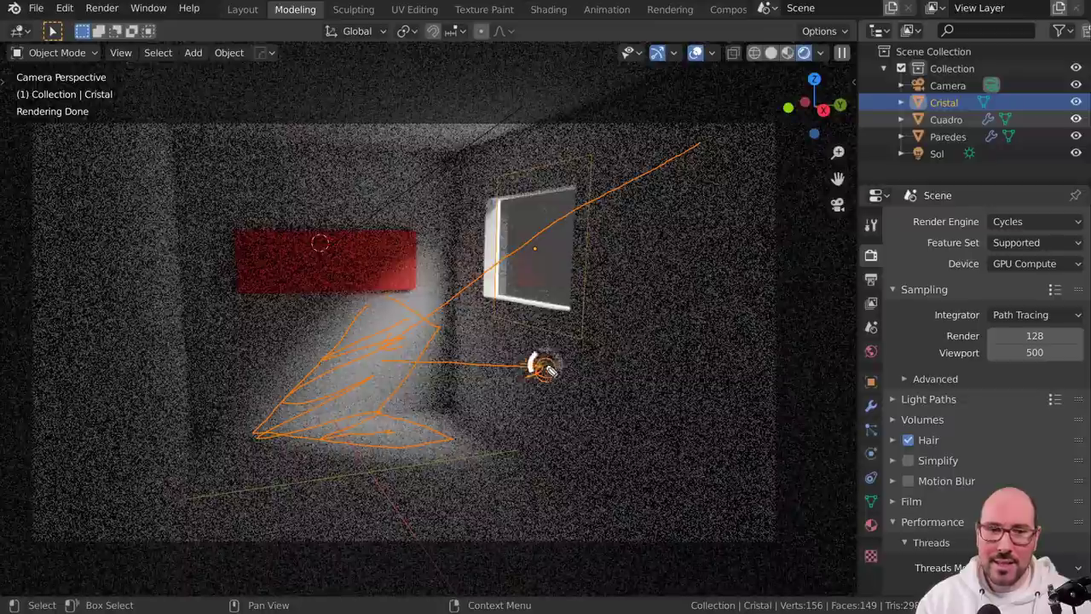
mouse_move(388, 386)
mouse_down()
mouse_move(446, 419)
mouse_move(511, 482)
mouse_move(530, 483)
mouse_move(608, 416)
mouse_up()
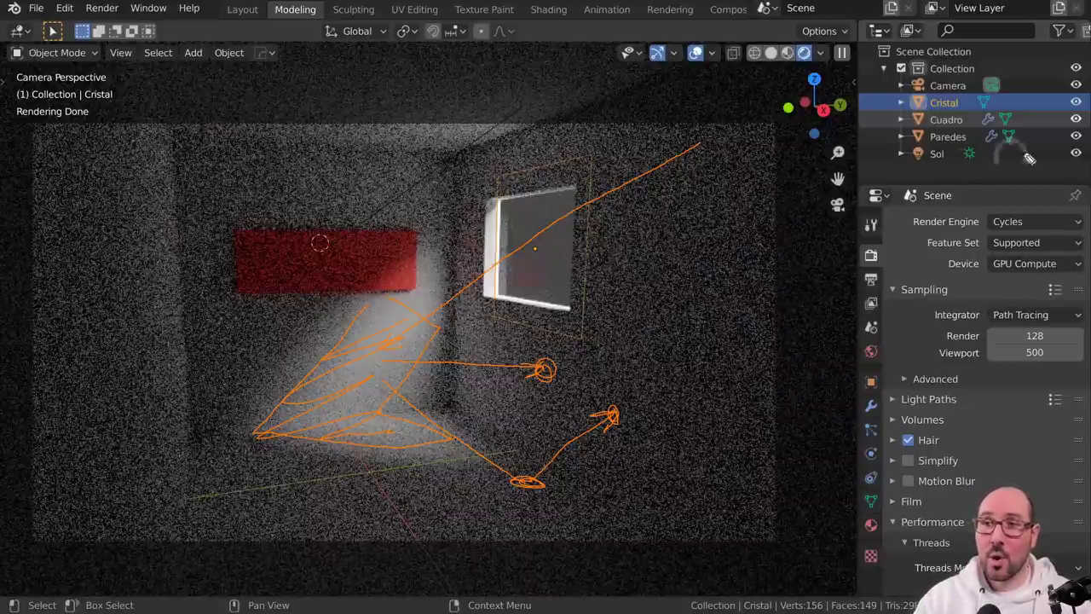
click(534, 248)
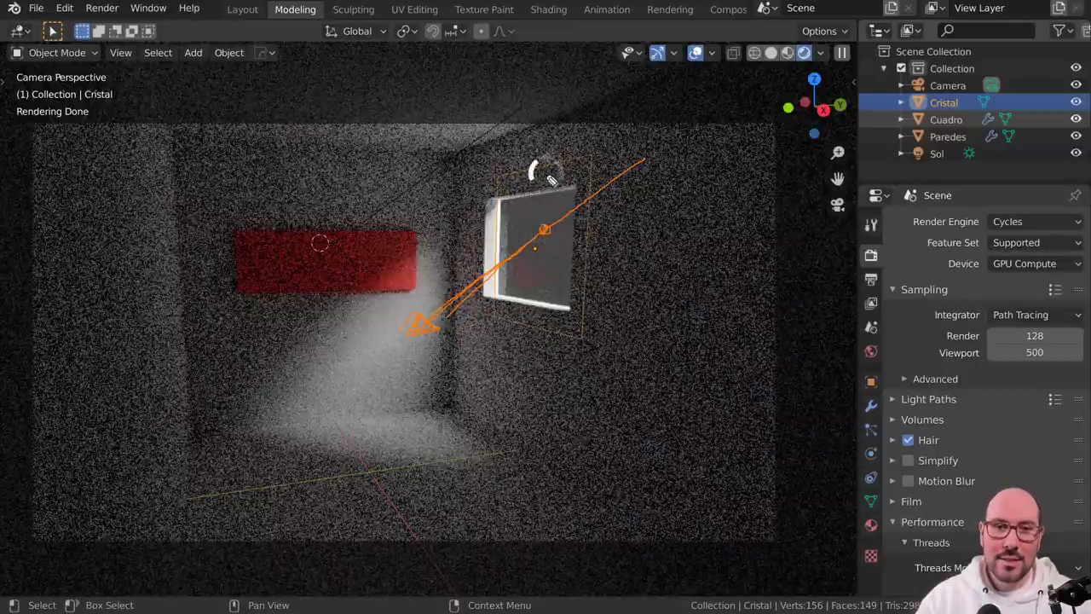
- Sketch an annotation curve tracing the light path down from the sun
mouse_move(546, 203)
mouse_down()
mouse_move(416, 398)
mouse_move(530, 269)
mouse_up()
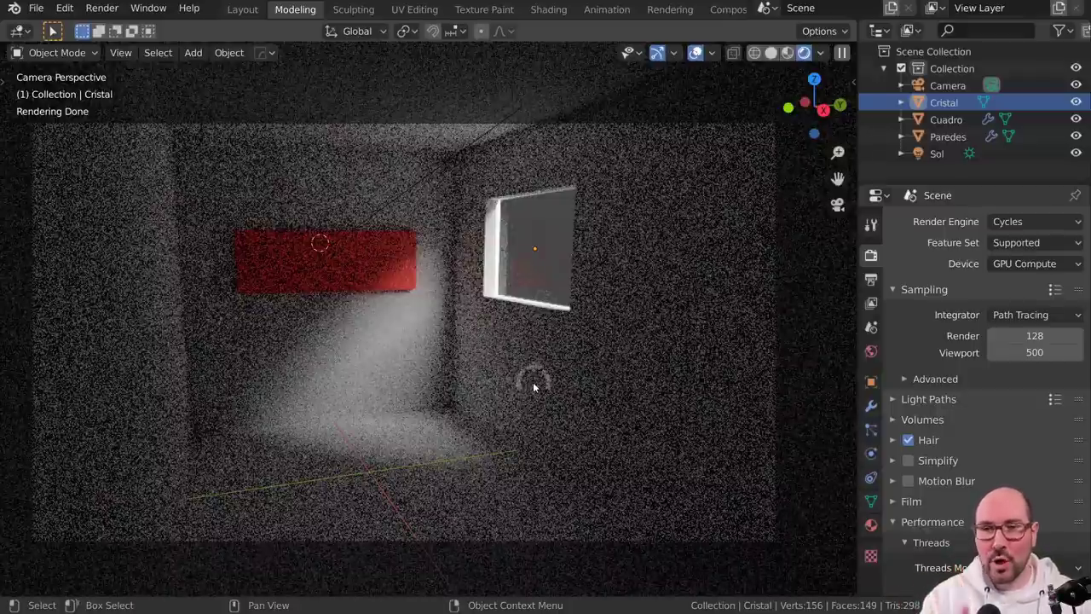
- Select Cristal and expand its Object properties Visibility panel down to Ray Visibility
click(558, 257)
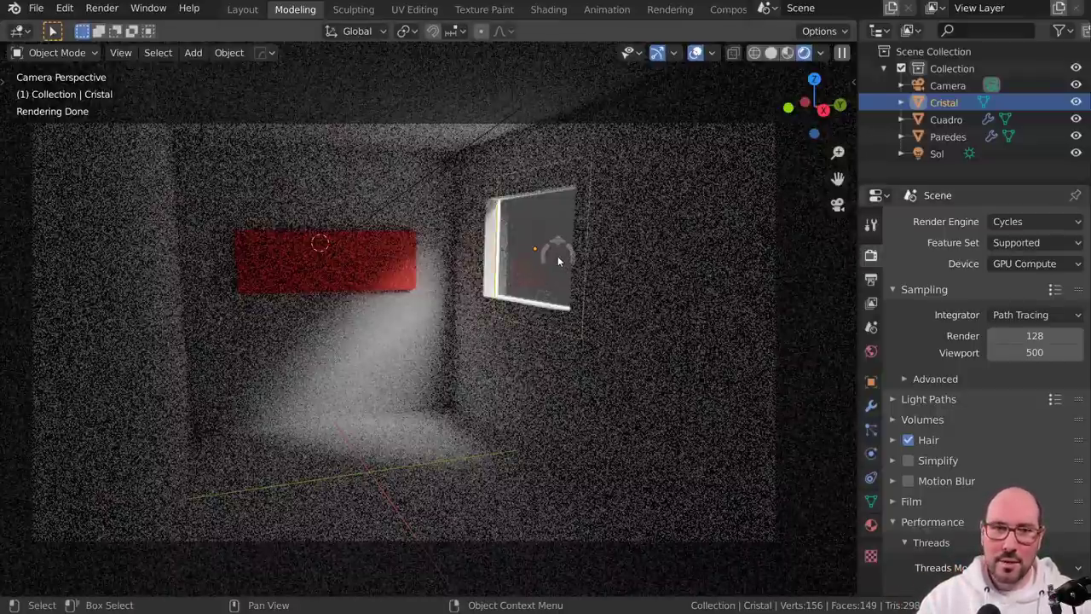
click(873, 380)
scroll(933, 301, down, 2)
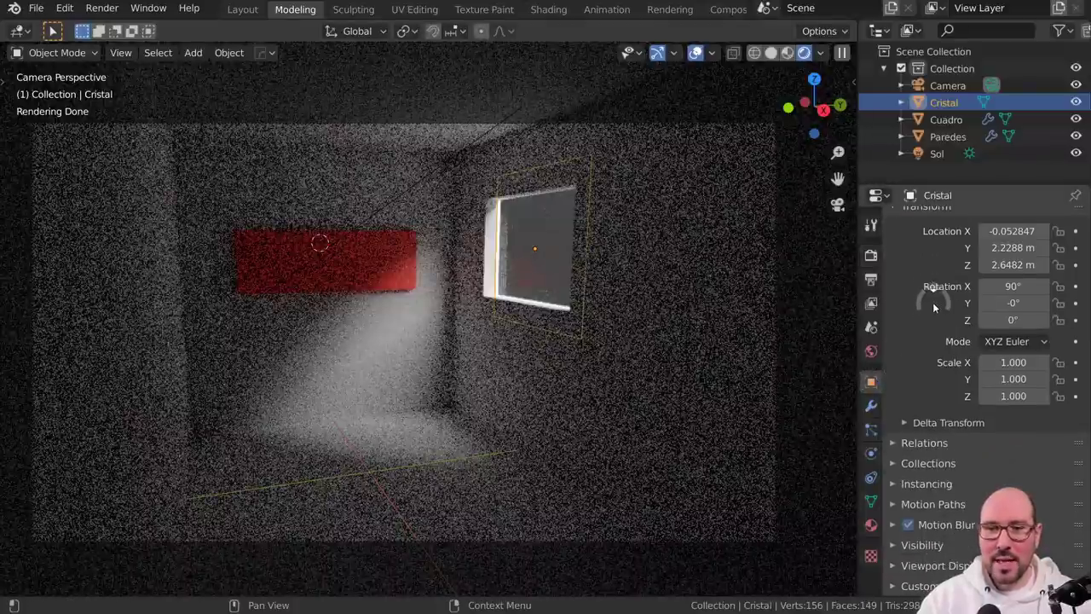
click(918, 544)
scroll(972, 511, down, 3)
scroll(971, 553, down, 2)
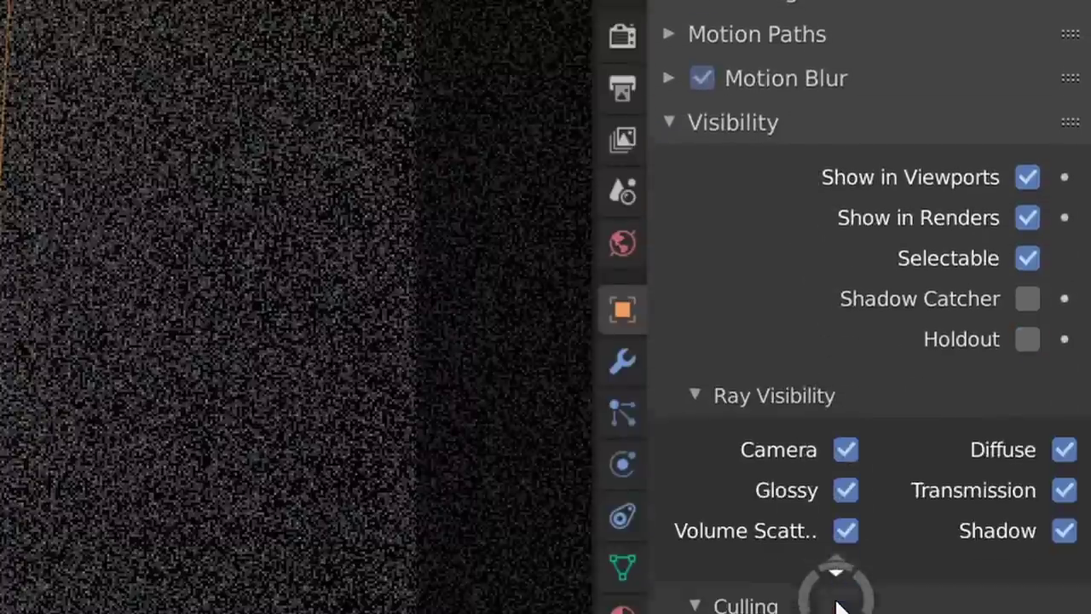
scroll(837, 607, down, 2)
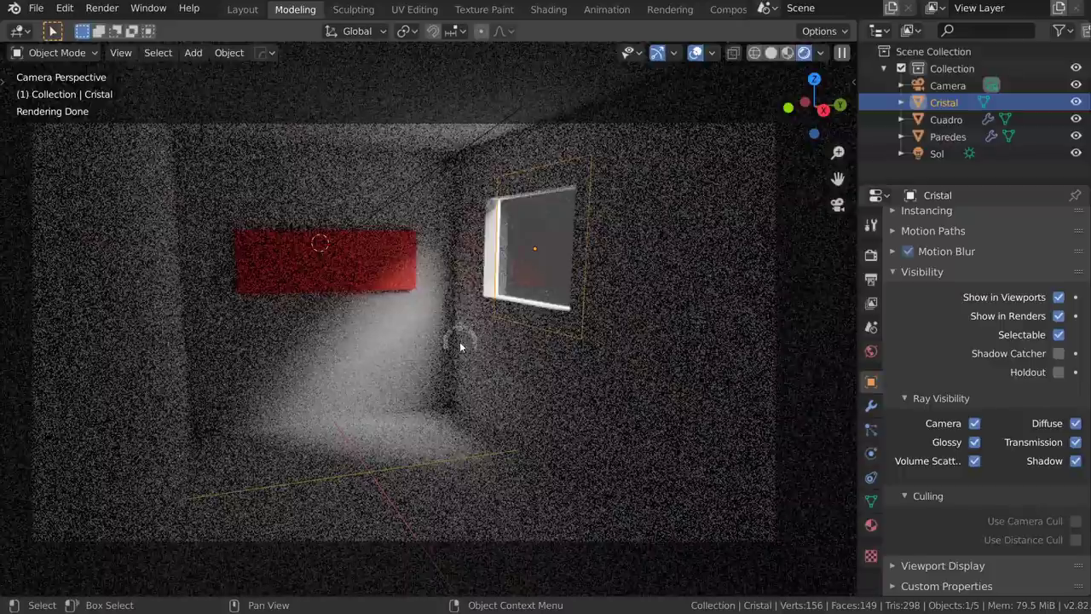
- Toggle Cristal's Shadow ray visibility and hide/show it to compare lighting, leaving Shadow enabled
click(1075, 461)
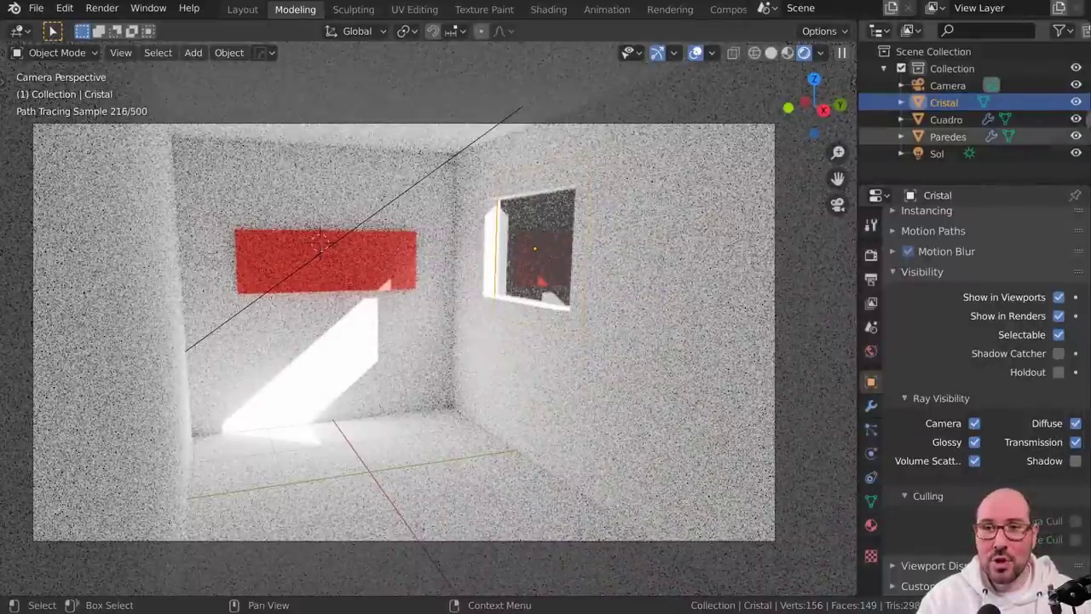
click(1075, 102)
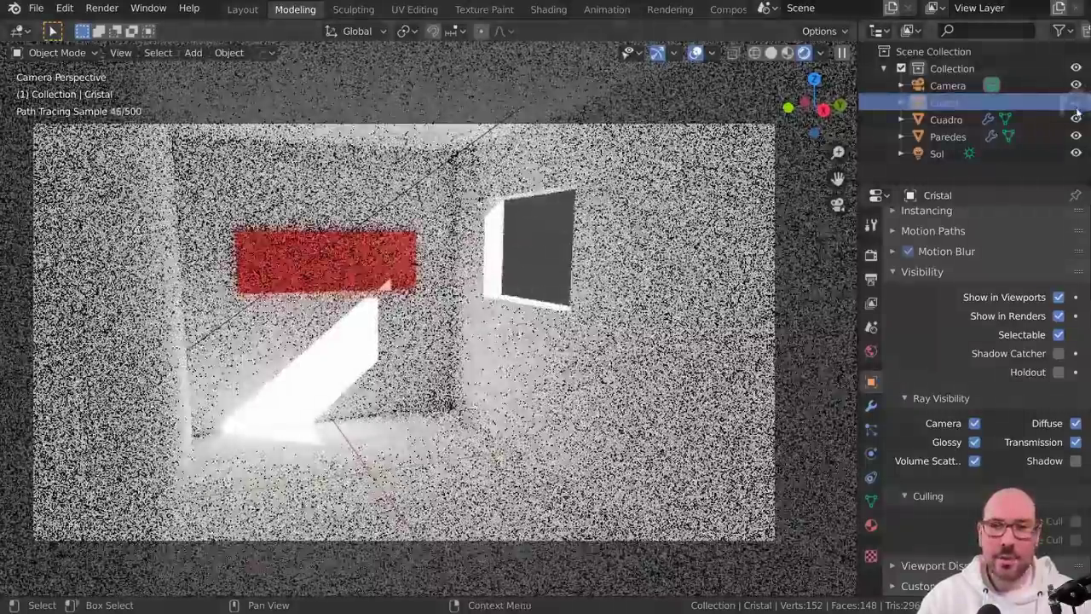
click(1076, 102)
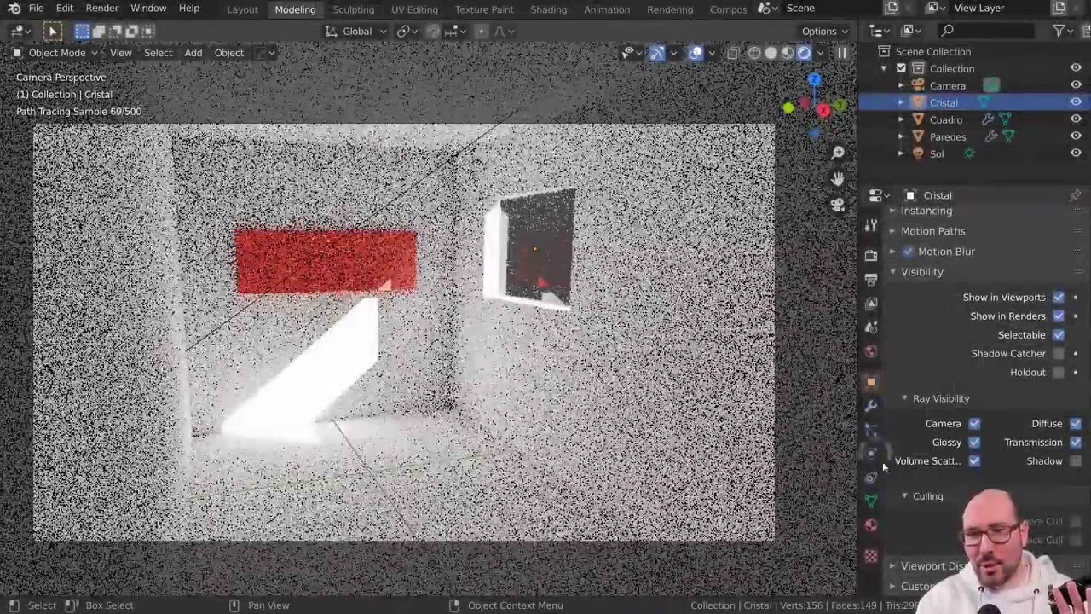
click(1076, 460)
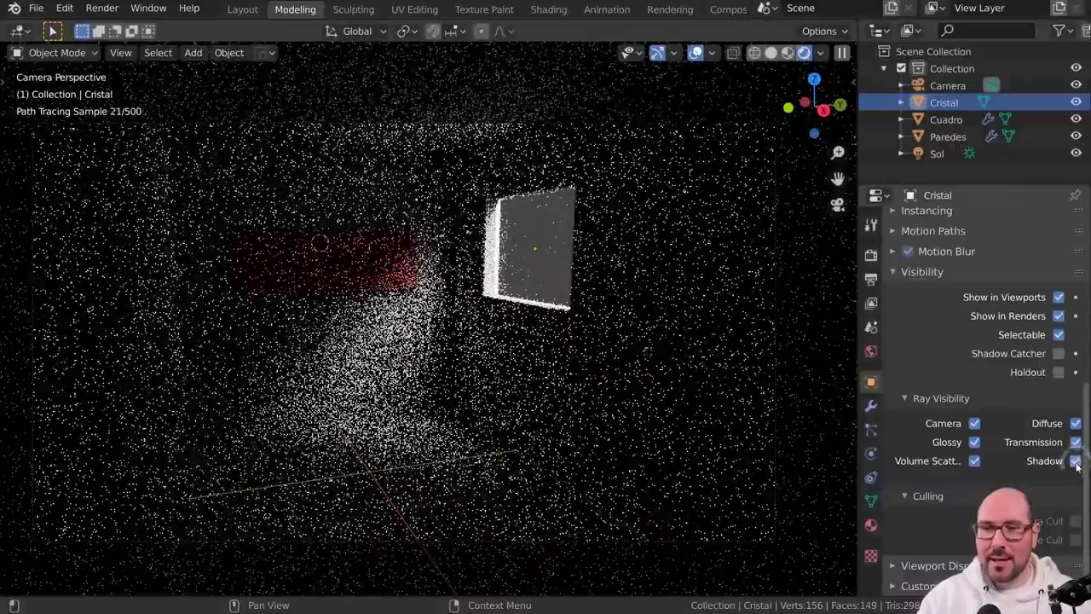
scroll(889, 272, up, 6)
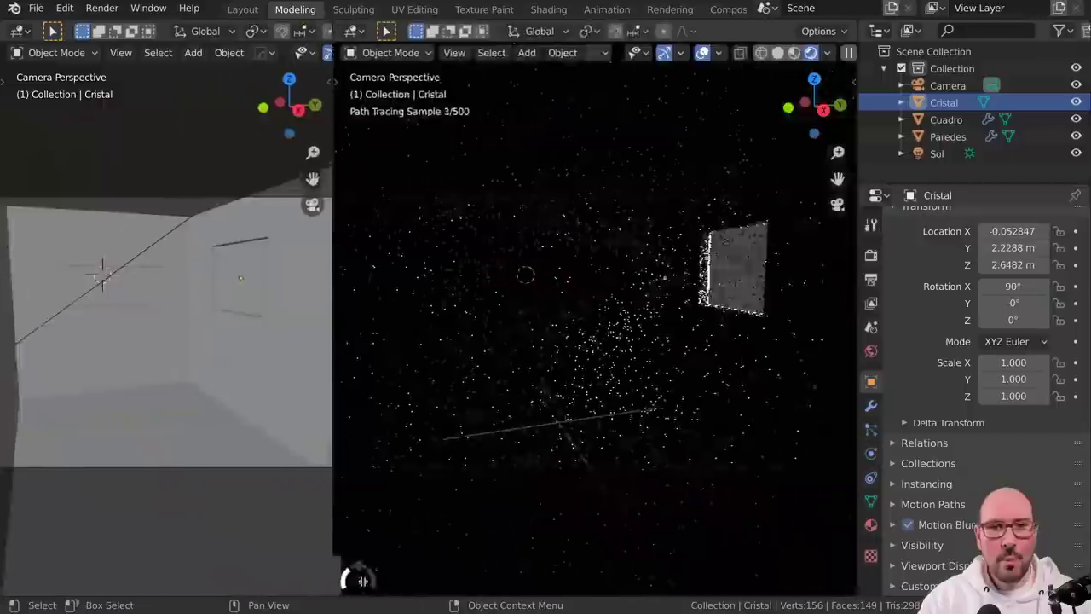
- Widen the left area, make it a Shader Editor for Cristal, and move Glass BSDF left
drag(362, 581, 450, 575)
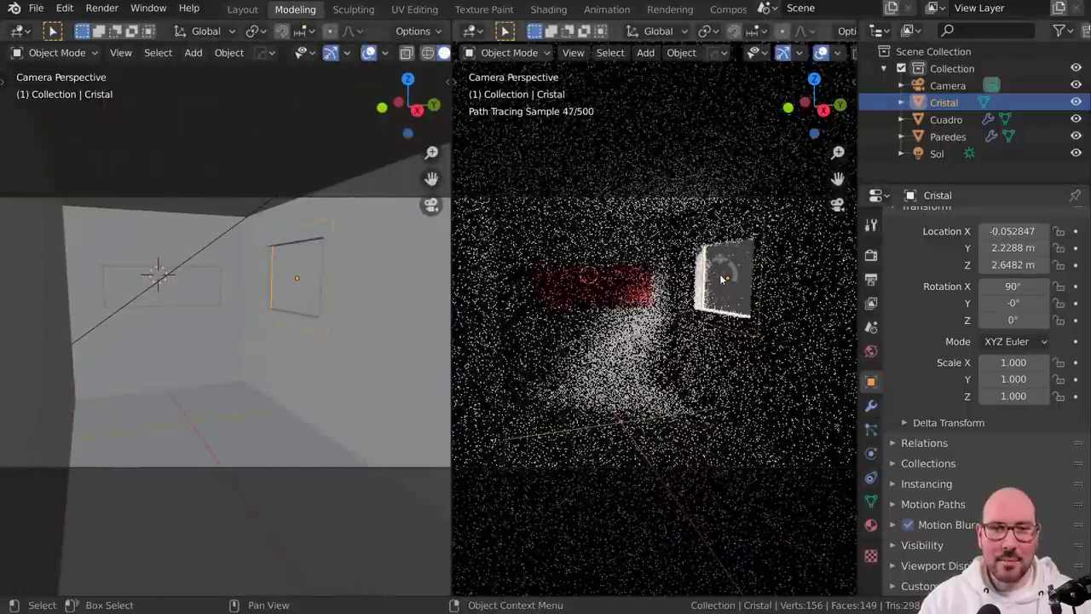
click(17, 31)
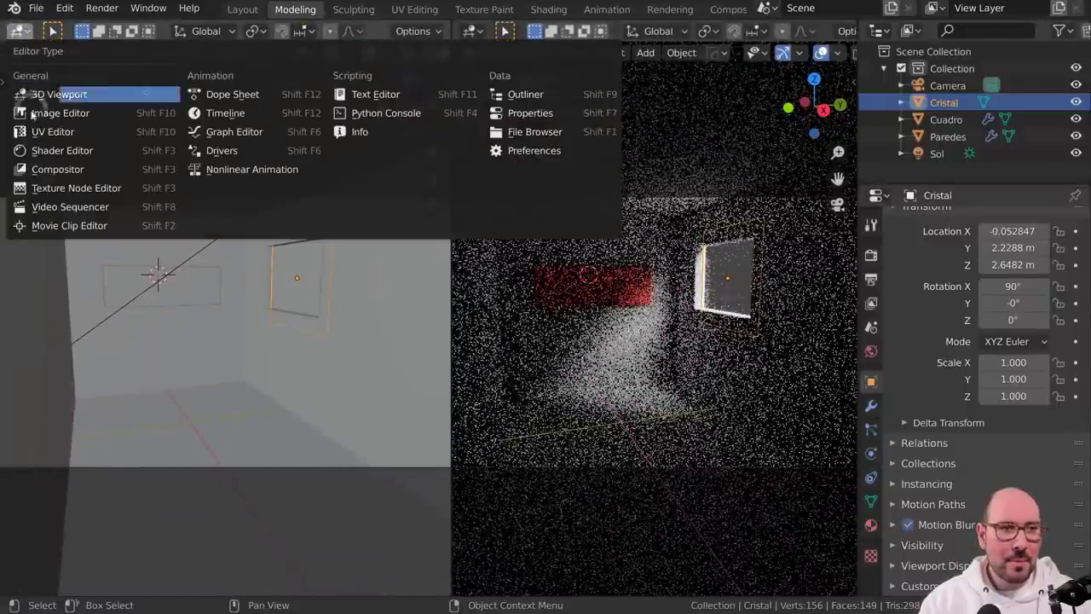
click(51, 151)
key(n)
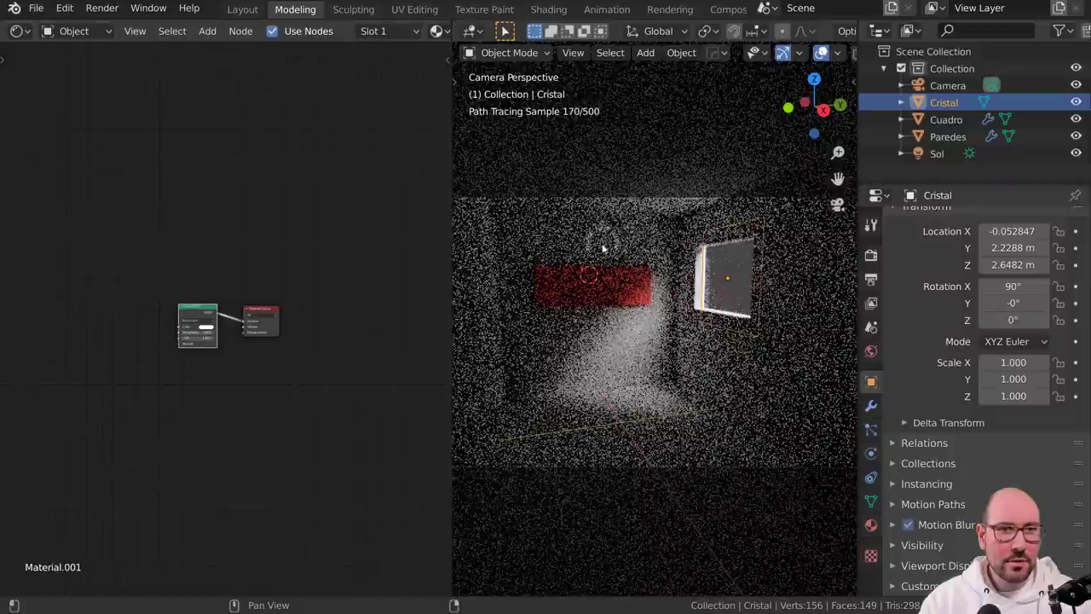
middle_drag(246, 348, 269, 309)
scroll(268, 309, up, 2)
scroll(268, 309, up, 2)
mouse_move(213, 205)
mouse_down()
mouse_move(82, 201)
mouse_move(79, 189)
mouse_up()
- Add a Transparent BSDF node, test-link it, then reconnect Glass BSDF to the Surface output
key(shift+a)
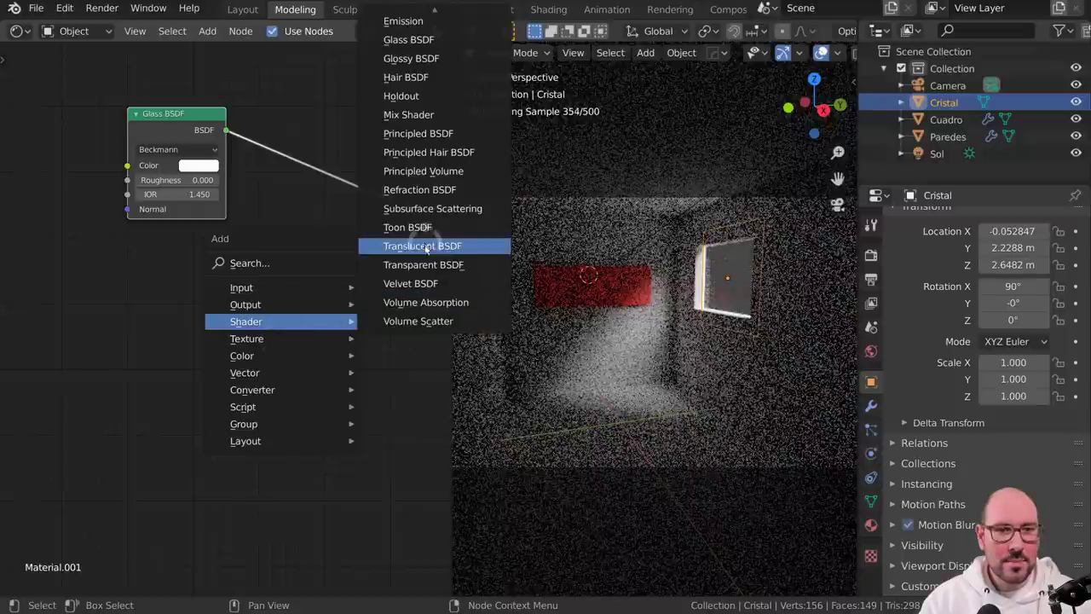
click(423, 264)
click(226, 298)
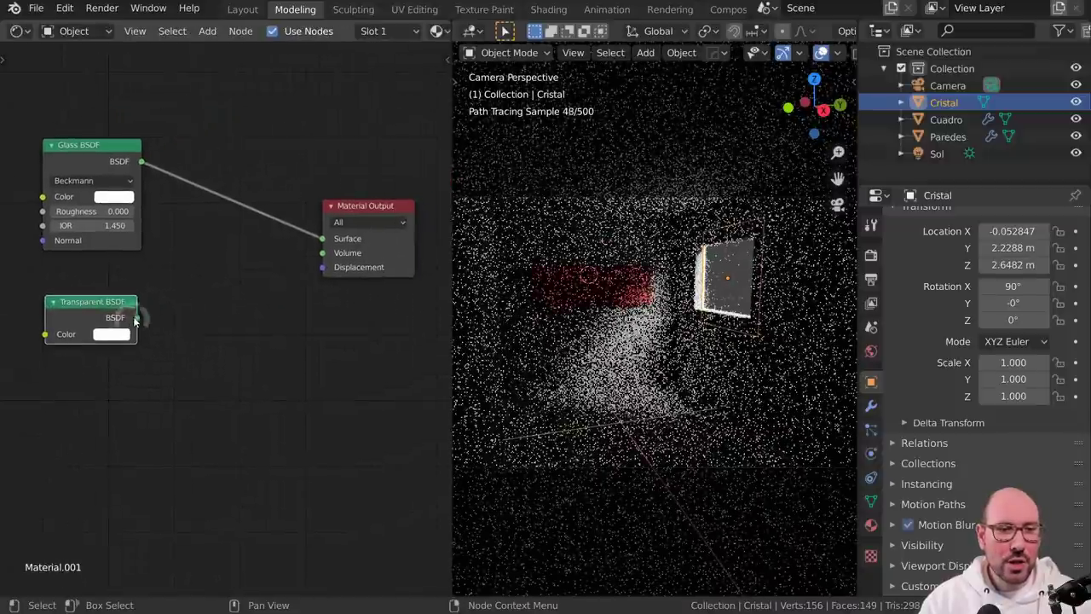
drag(138, 317, 331, 243)
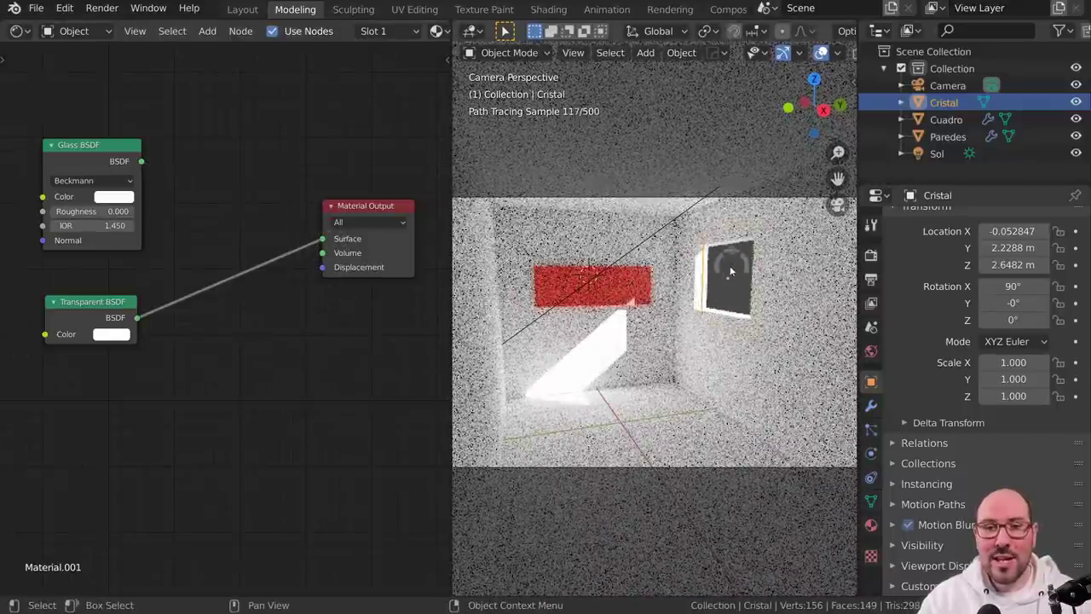
mouse_move(141, 161)
mouse_down()
mouse_move(341, 245)
mouse_move(328, 241)
mouse_up()
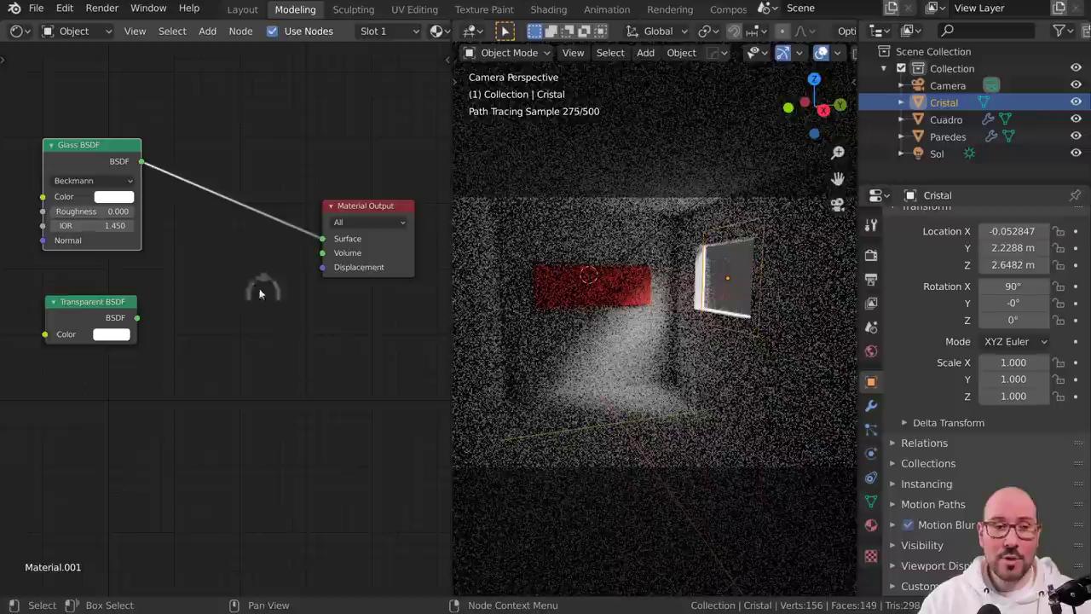
shift+scroll(190, 250, up, 2)
scroll(190, 273, down, 2)
shift+scroll(214, 309, up, 2)
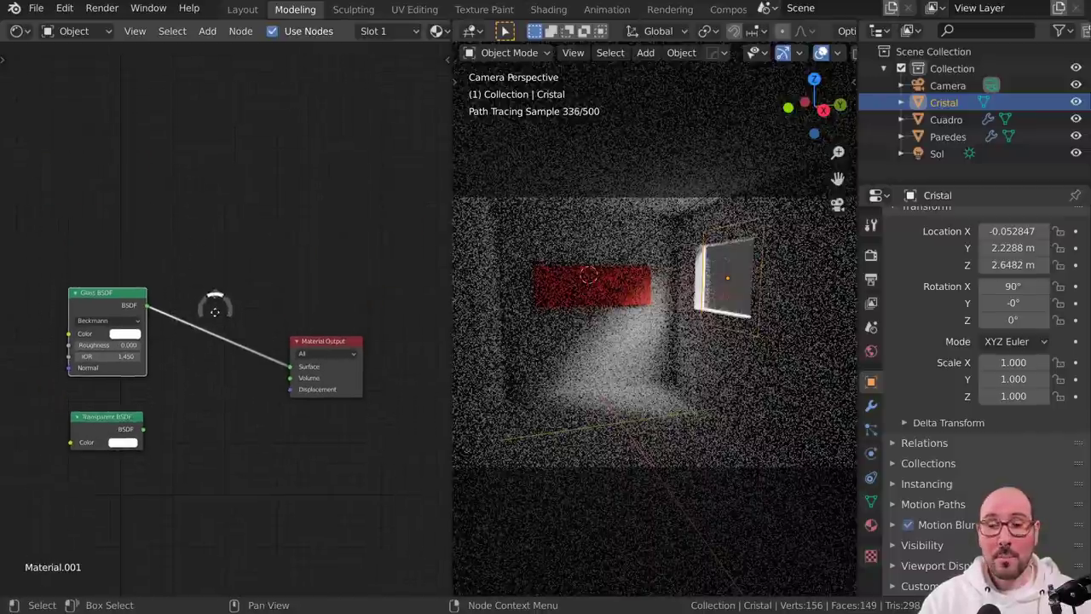
middle_drag(282, 262, 270, 288)
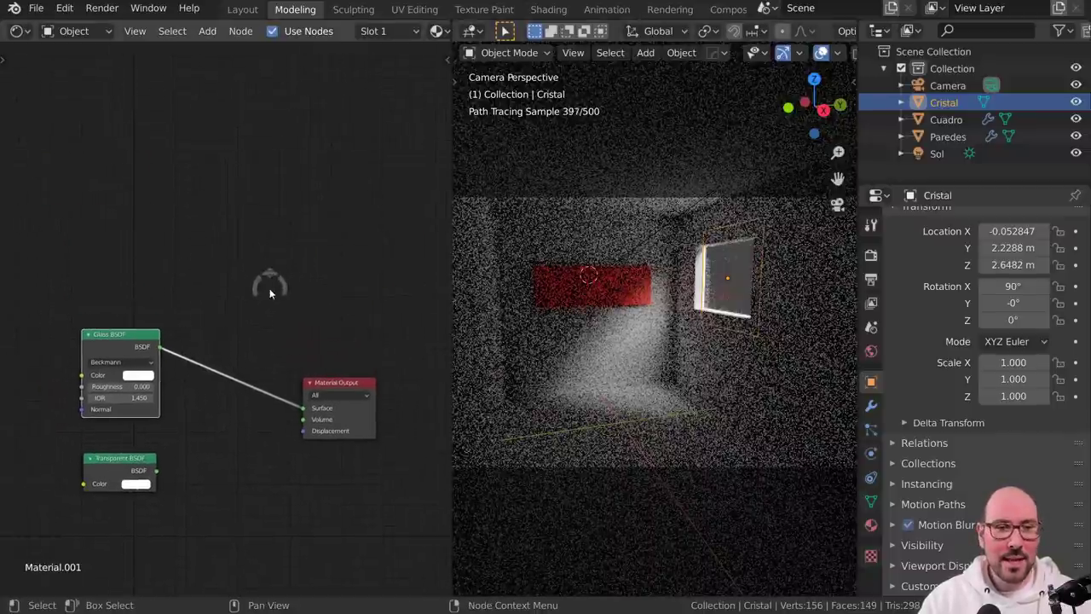
key(shift+a)
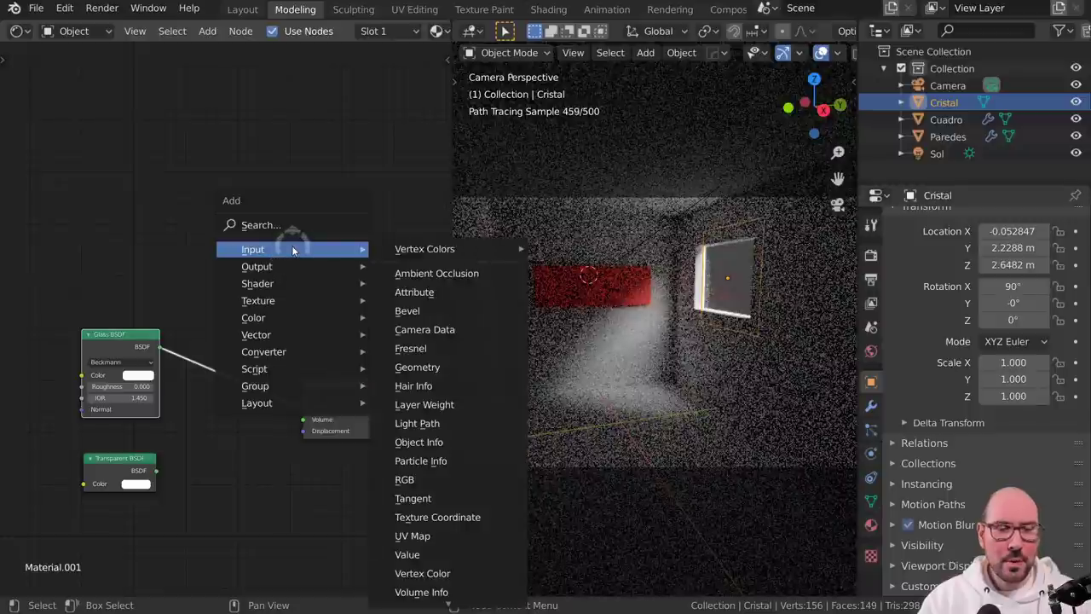
- Add a Light Path node at the top left, leaving it unconnected
click(463, 425)
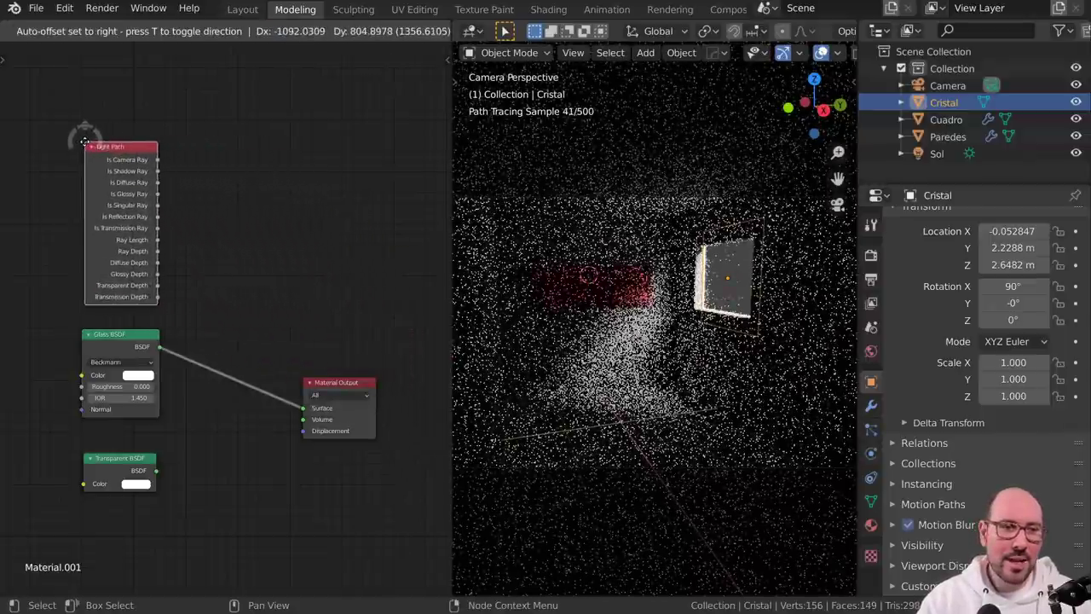
click(86, 141)
scroll(137, 170, up, 2)
mouse_move(168, 145)
mouse_down()
mouse_move(272, 139)
mouse_move(175, 156)
mouse_move(303, 154)
mouse_up()
middle_drag(245, 359, 241, 188)
middle_drag(281, 353, 236, 333)
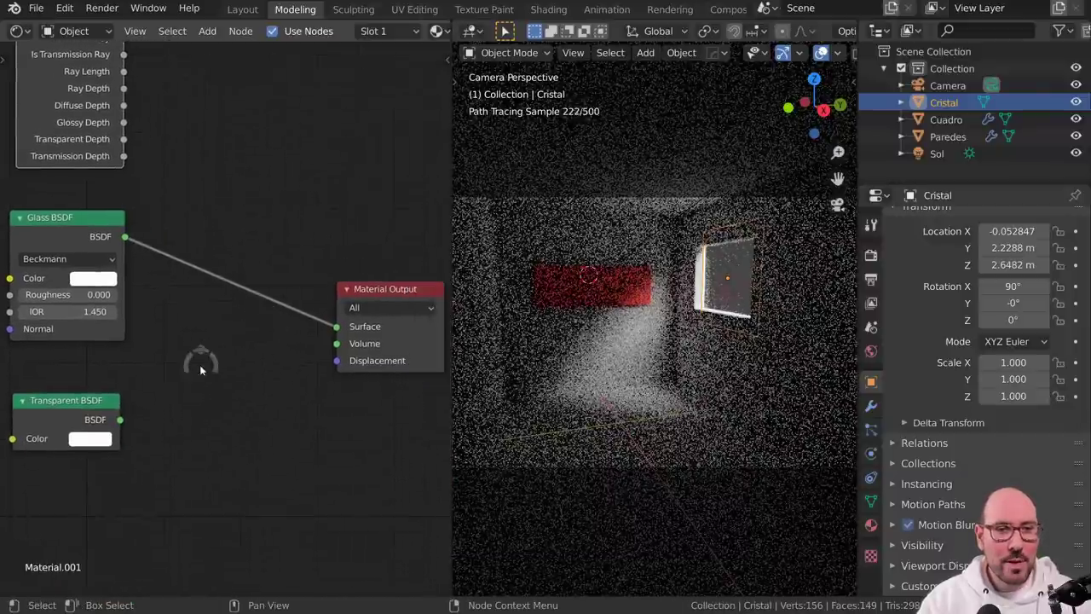
- Check the Transparent BSDF colour in its picker and nudge Glass BSDF slightly down
click(98, 234)
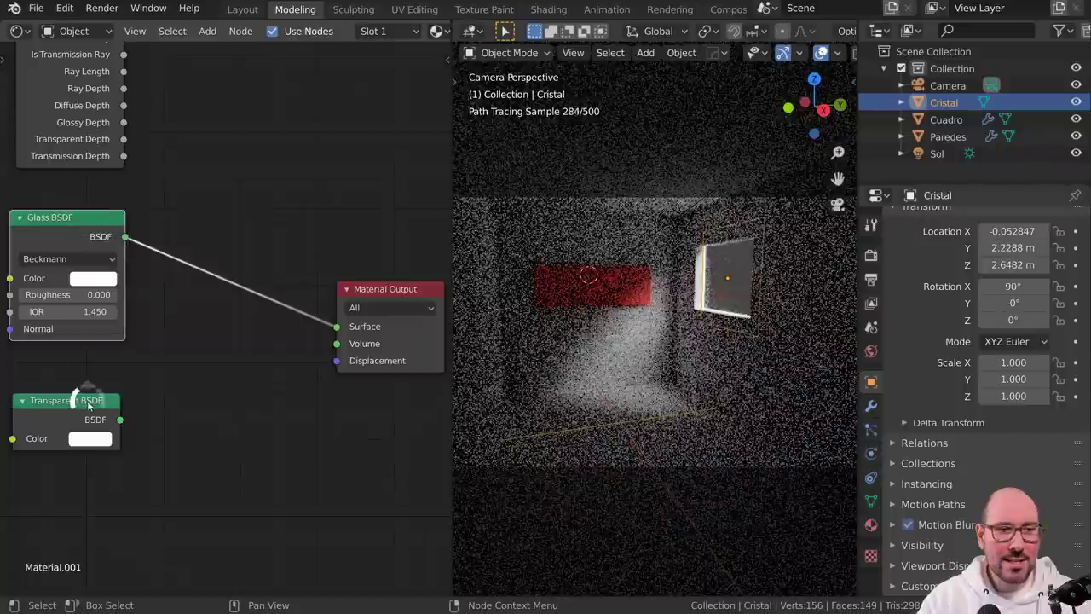
click(89, 404)
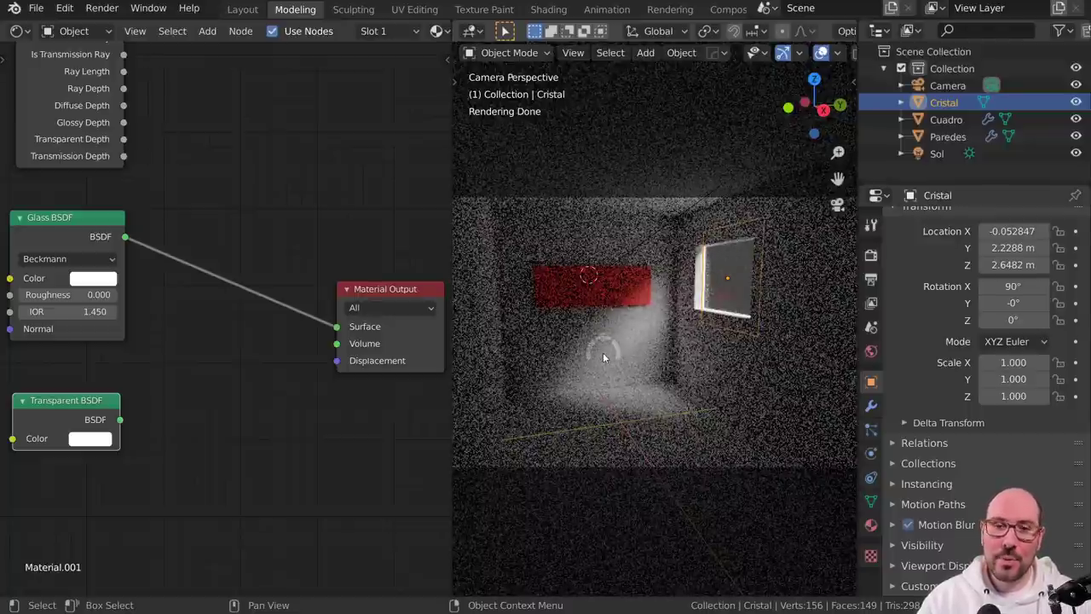
click(96, 441)
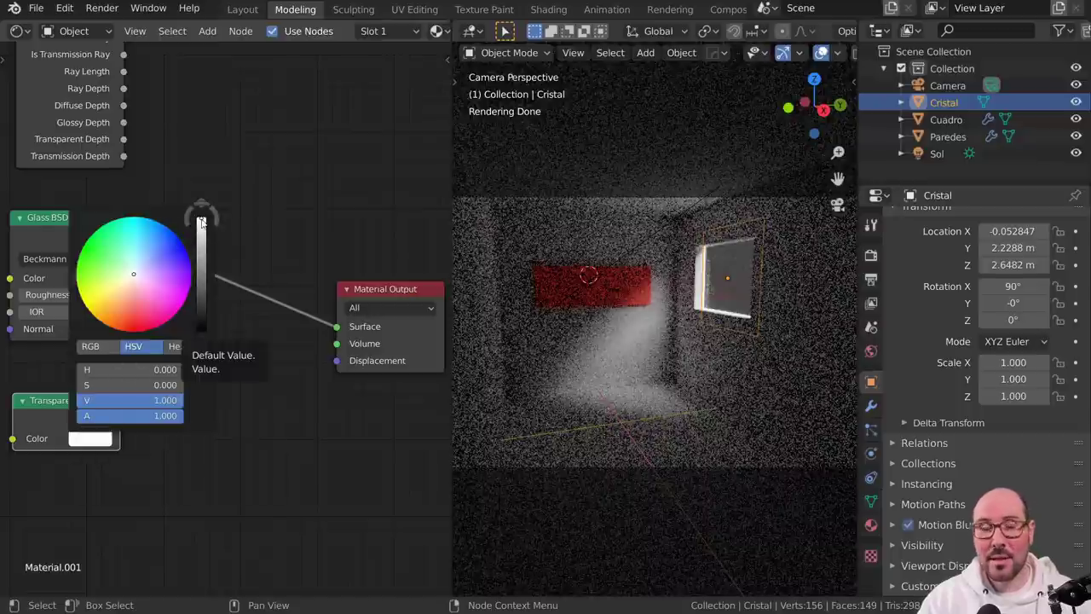
drag(201, 222, 201, 220)
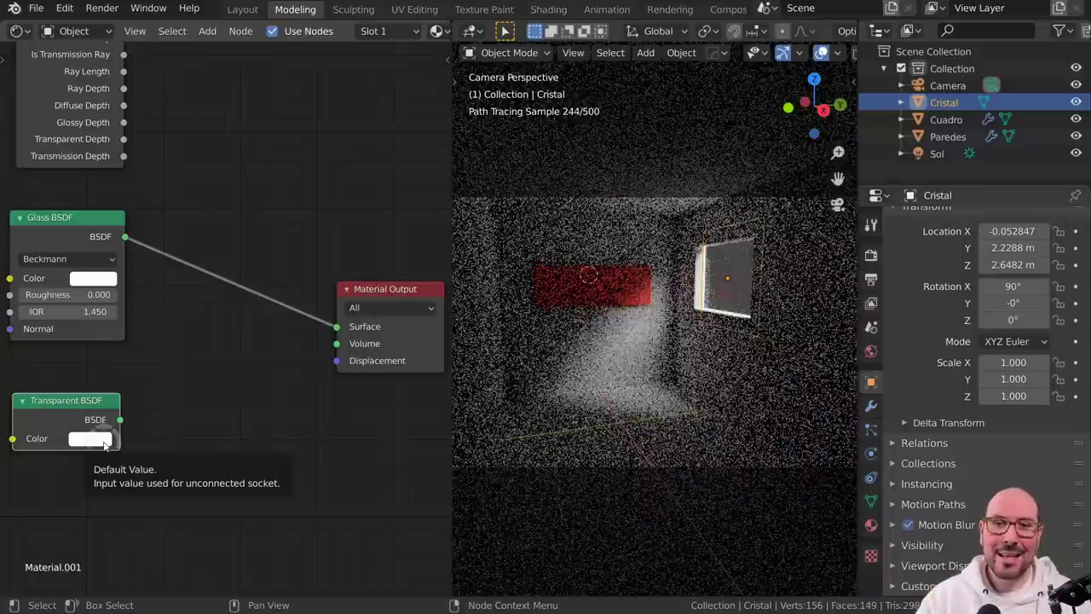
drag(69, 232, 68, 239)
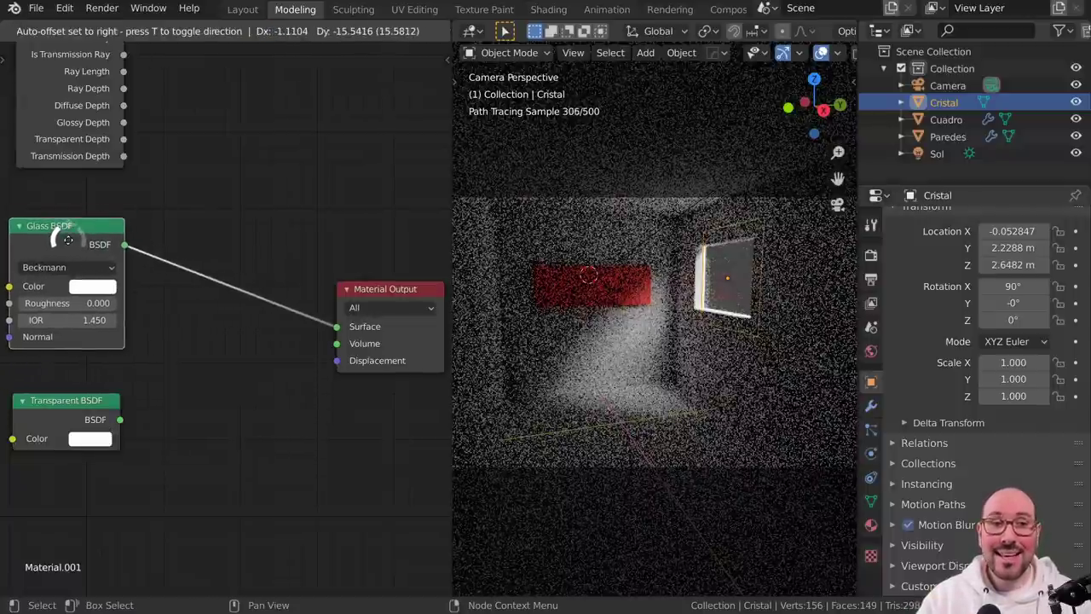
shift+scroll(147, 279, up, 6)
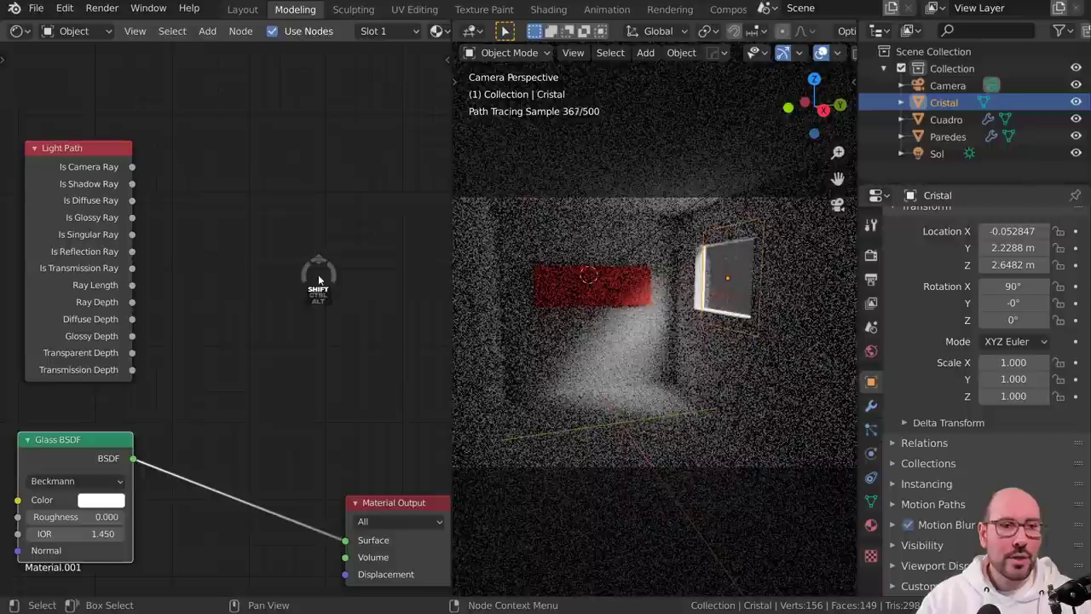
key(shift+a)
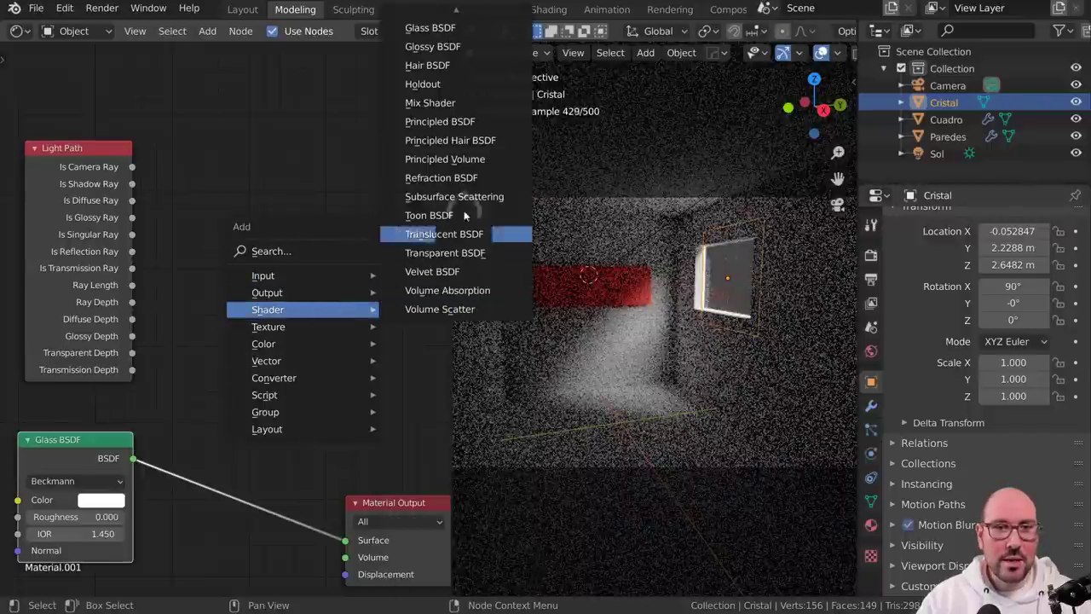
click(430, 102)
click(227, 487)
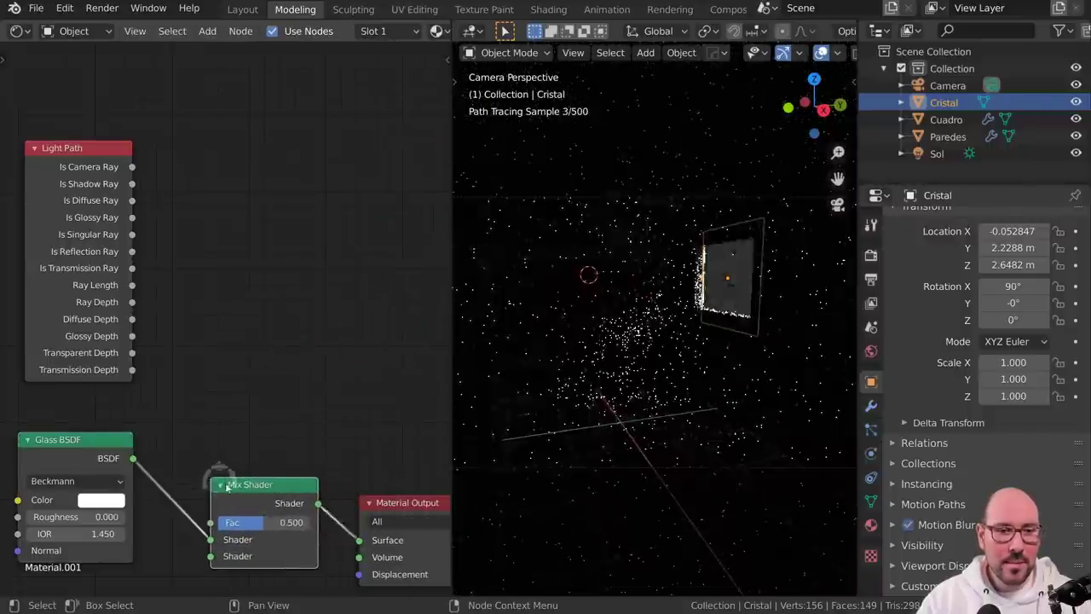
middle_drag(273, 442, 289, 279)
drag(146, 469, 230, 394)
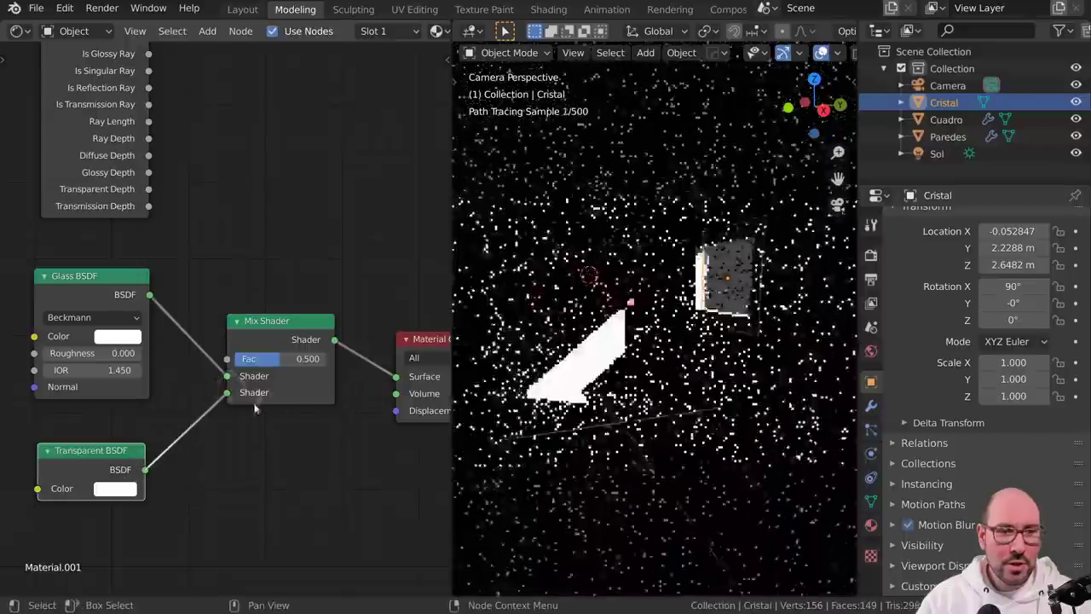
scroll(254, 407, up, 1)
scroll(256, 392, up, 2)
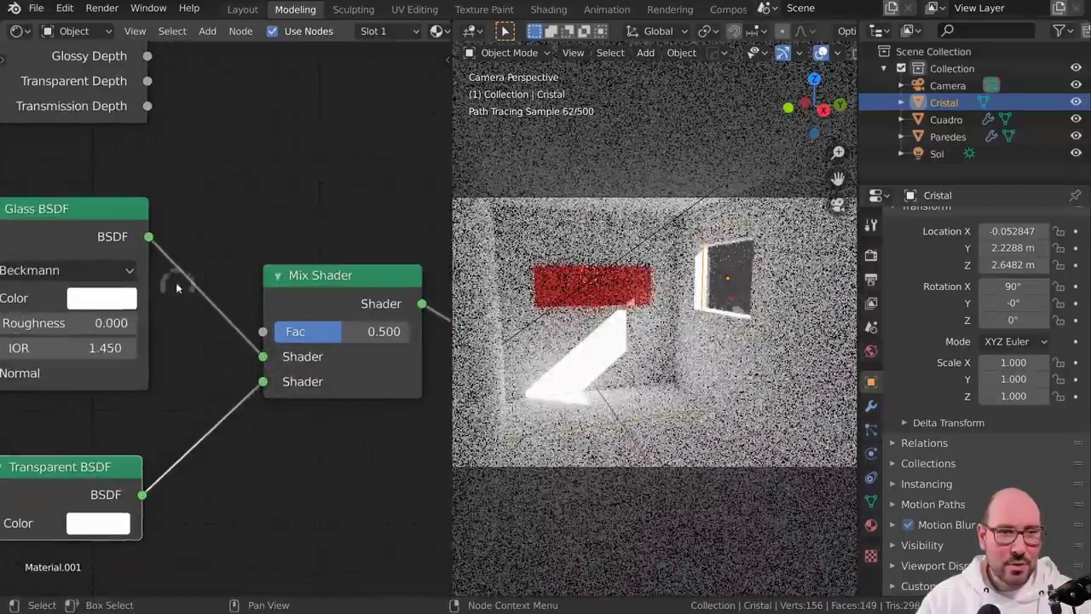
drag(262, 357, 262, 358)
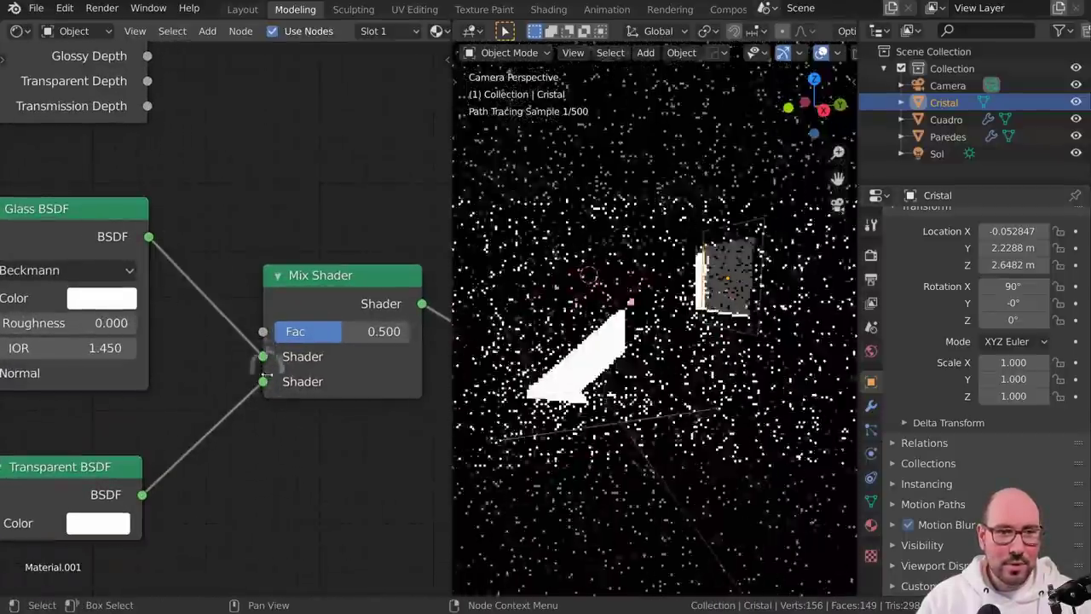
middle_drag(266, 375, 310, 290)
mouse_move(306, 297)
mouse_down()
mouse_move(300, 307)
mouse_move(306, 297)
mouse_up()
middle_drag(358, 295, 246, 351)
mouse_move(249, 305)
mouse_down()
mouse_move(206, 307)
mouse_move(367, 305)
mouse_move(228, 303)
mouse_up()
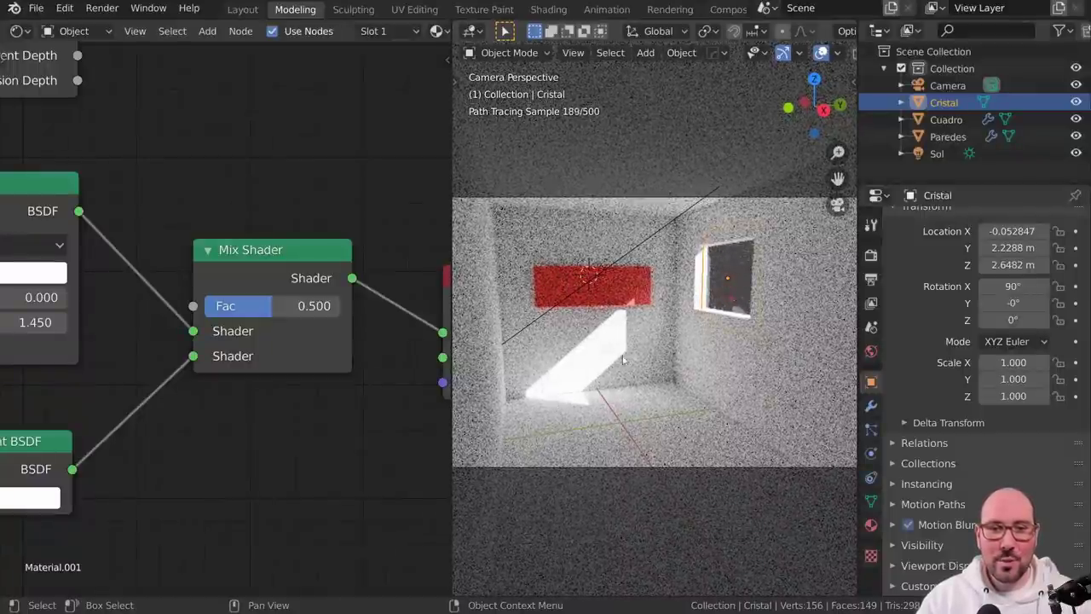
- Connect the Light Path Is Shadow Ray output to the Mix Shader Fac socket
scroll(184, 311, down, 3)
scroll(188, 319, up, 1)
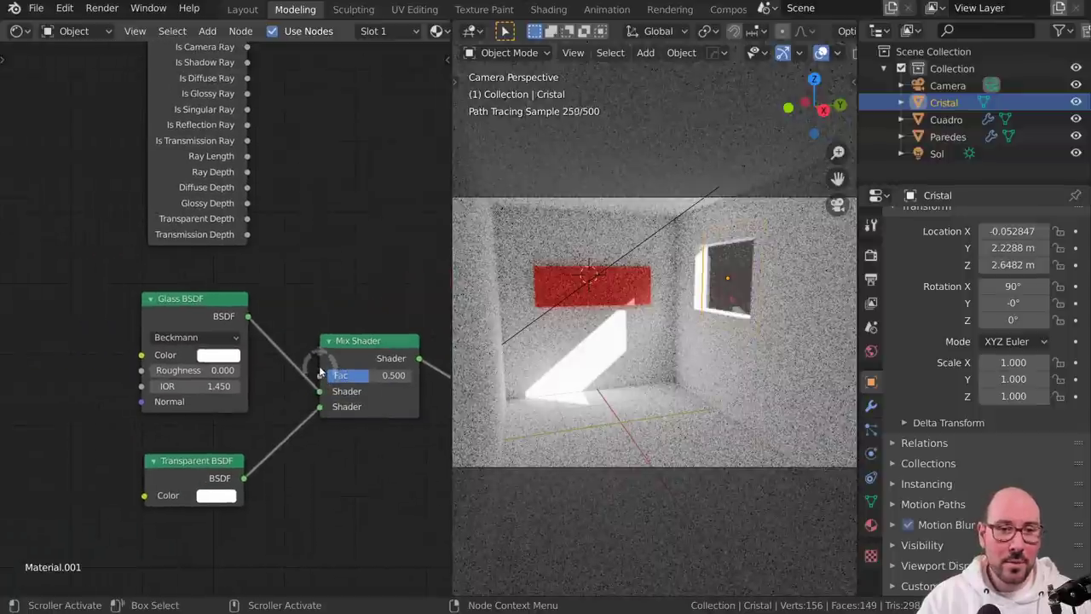
mouse_move(317, 383)
mouse_down()
mouse_move(287, 273)
mouse_move(277, 309)
mouse_up()
scroll(277, 308, up, 1)
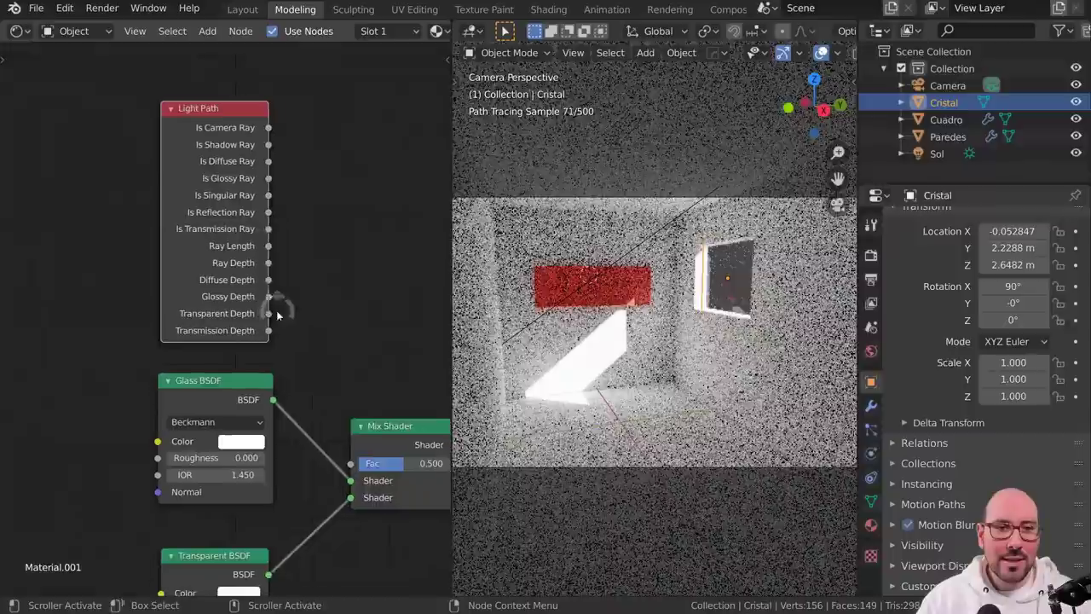
mouse_move(269, 147)
mouse_down()
mouse_move(294, 145)
mouse_move(329, 277)
mouse_move(329, 414)
mouse_move(335, 453)
mouse_move(350, 464)
mouse_up()
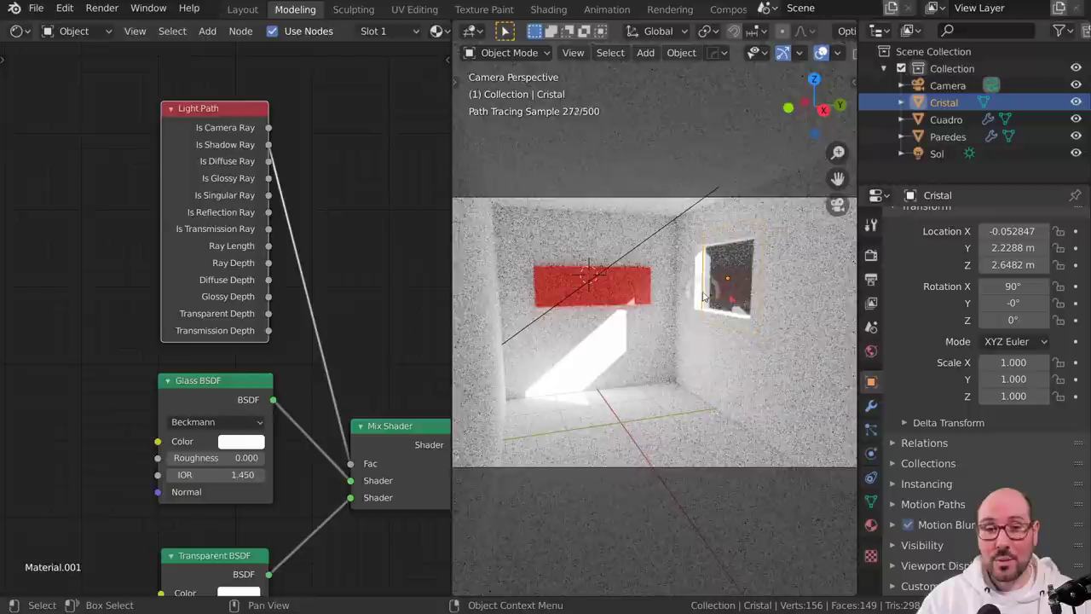
- Tidy the Transparent BSDF, Glass BSDF and Mix Shader nodes and bring Material Output into view
middle_drag(325, 476, 271, 356)
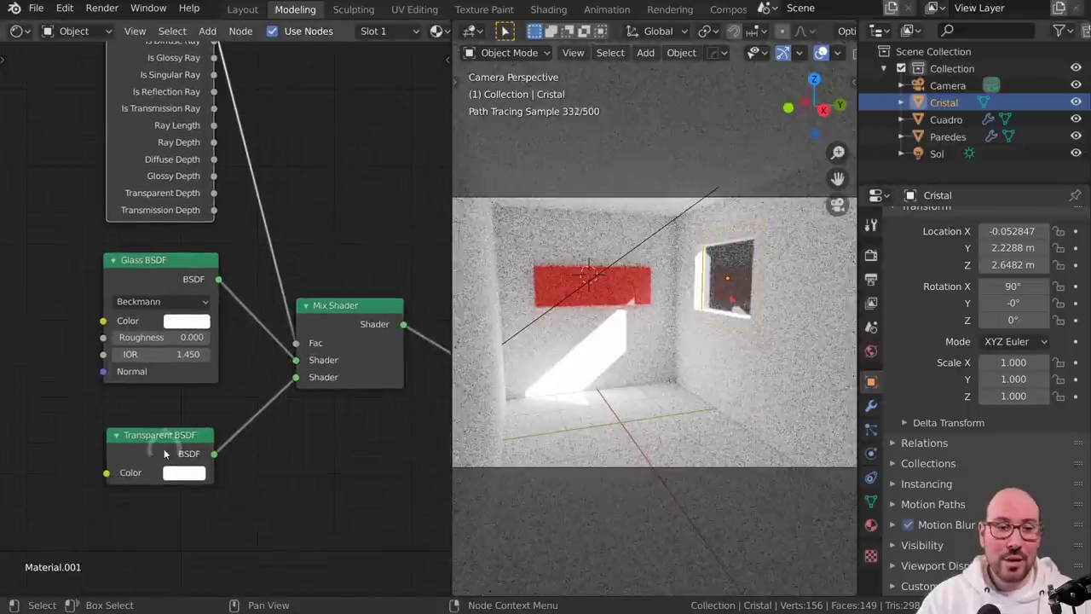
drag(164, 454, 164, 438)
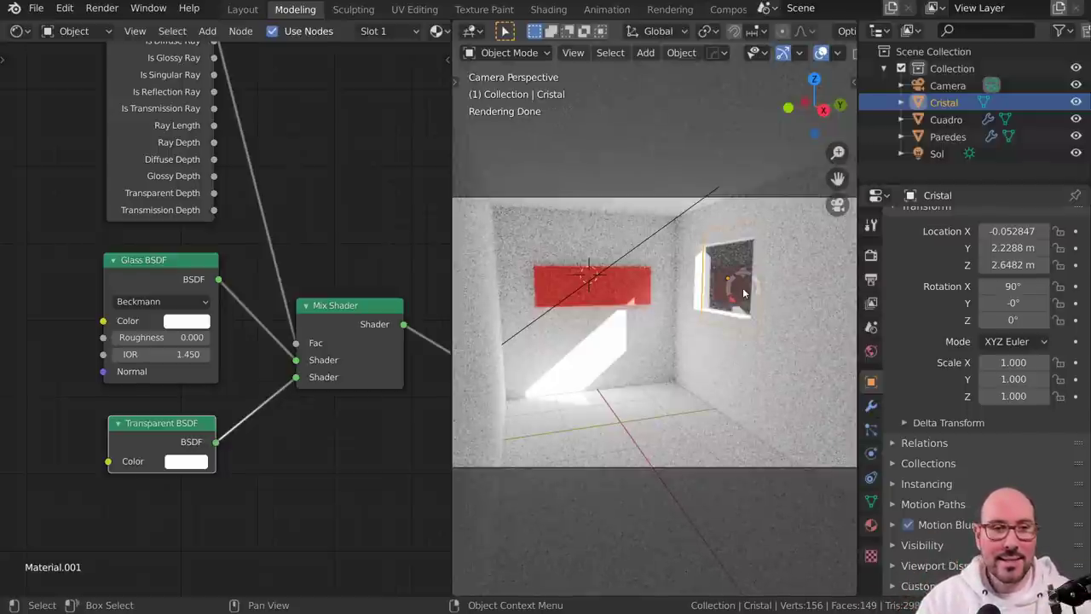
drag(154, 275, 144, 285)
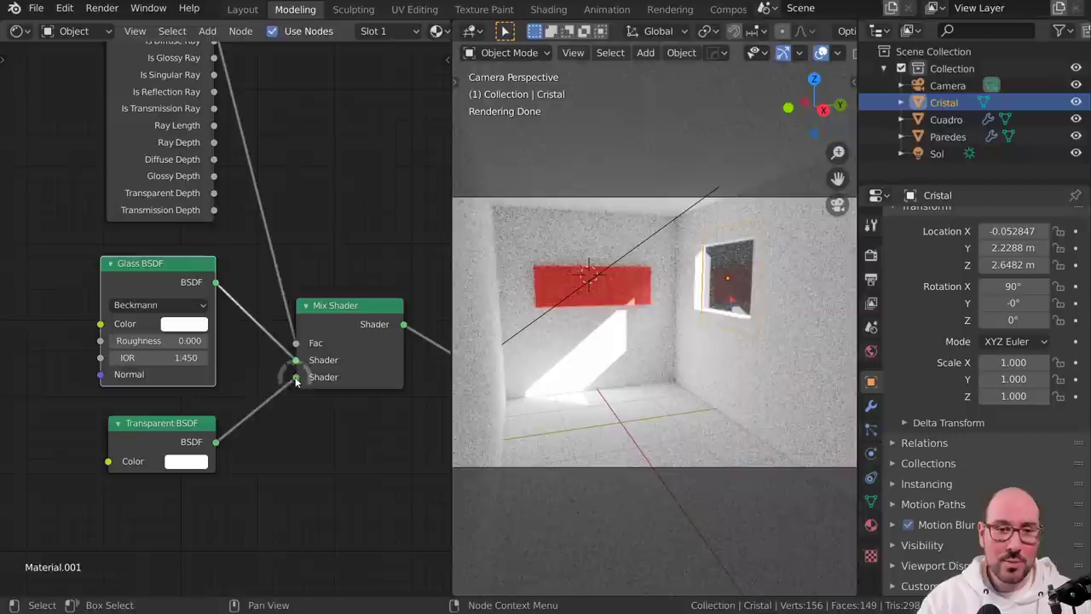
mouse_move(297, 343)
mouse_down()
mouse_move(300, 381)
mouse_move(297, 360)
mouse_up()
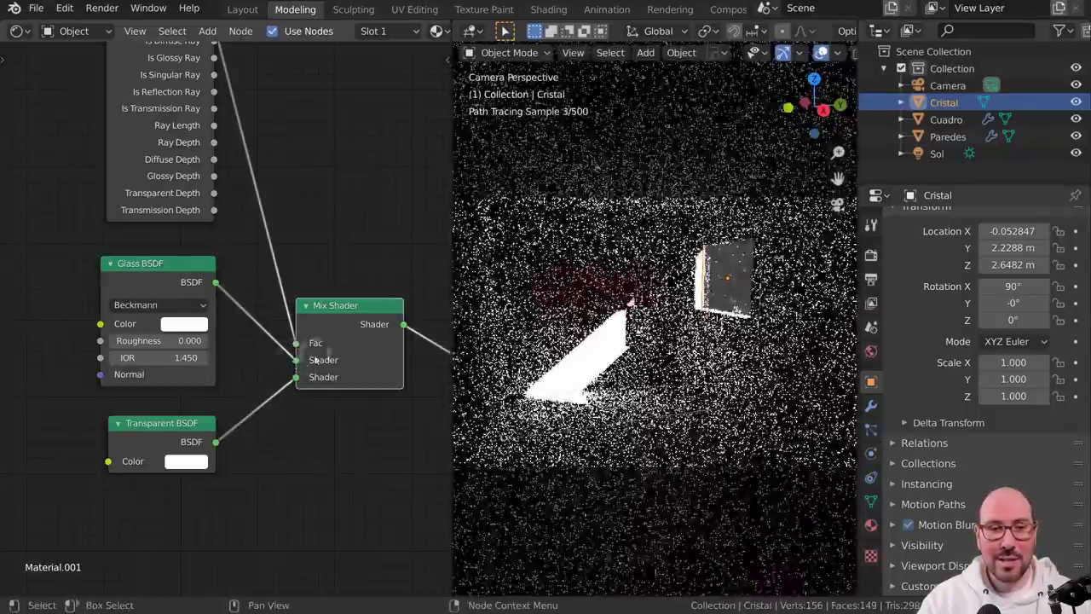
mouse_move(400, 359)
middle_down()
mouse_move(217, 353)
mouse_move(312, 375)
middle_up()
- Zoom into the 500-sample render to inspect its noise, then restore the normal layout
scroll(227, 379, down, 2)
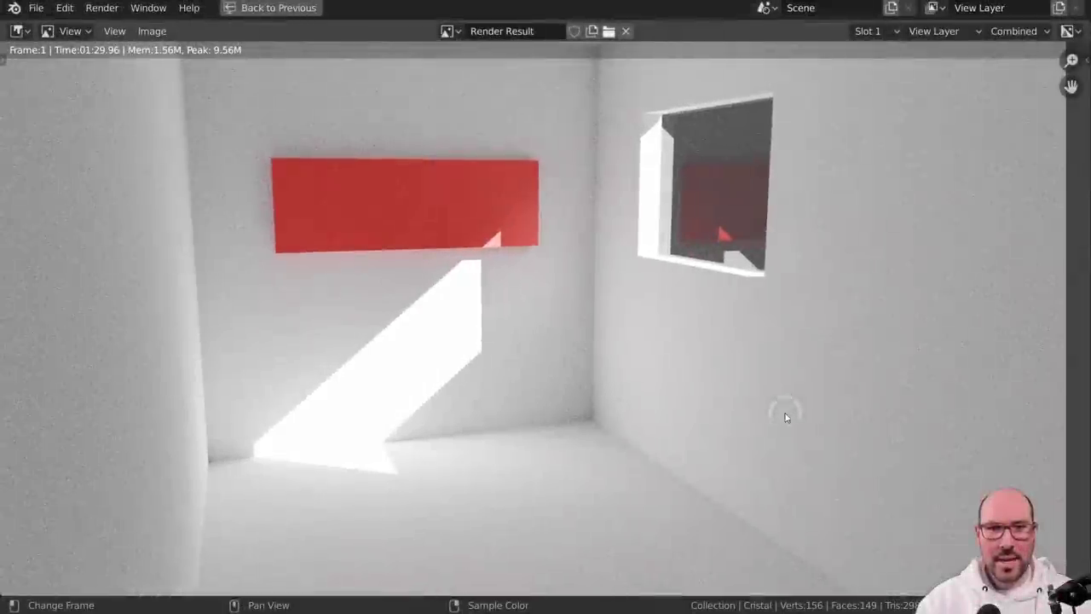
scroll(650, 361, up, 3)
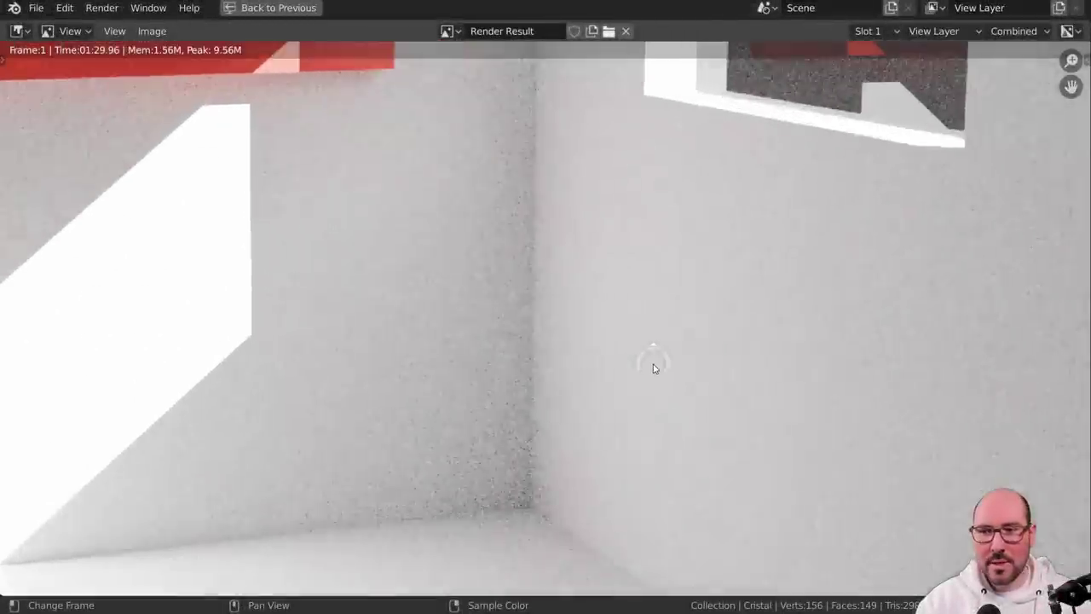
scroll(654, 368, up, 5)
scroll(475, 407, down, 3)
scroll(474, 407, down, 3)
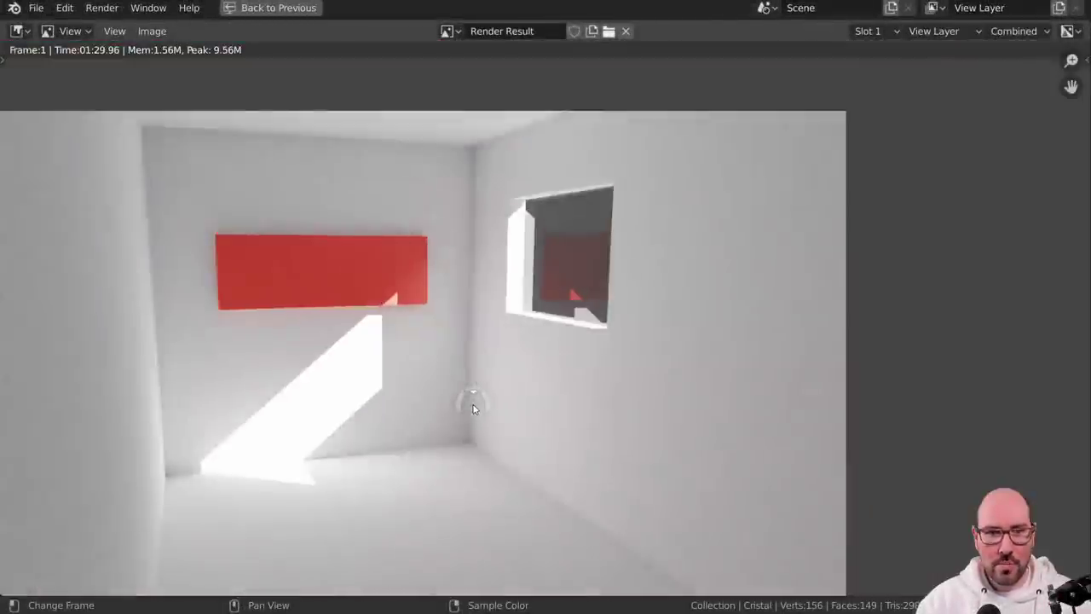
scroll(486, 384, down, 2)
middle_drag(486, 384, 565, 378)
scroll(534, 372, up, 1)
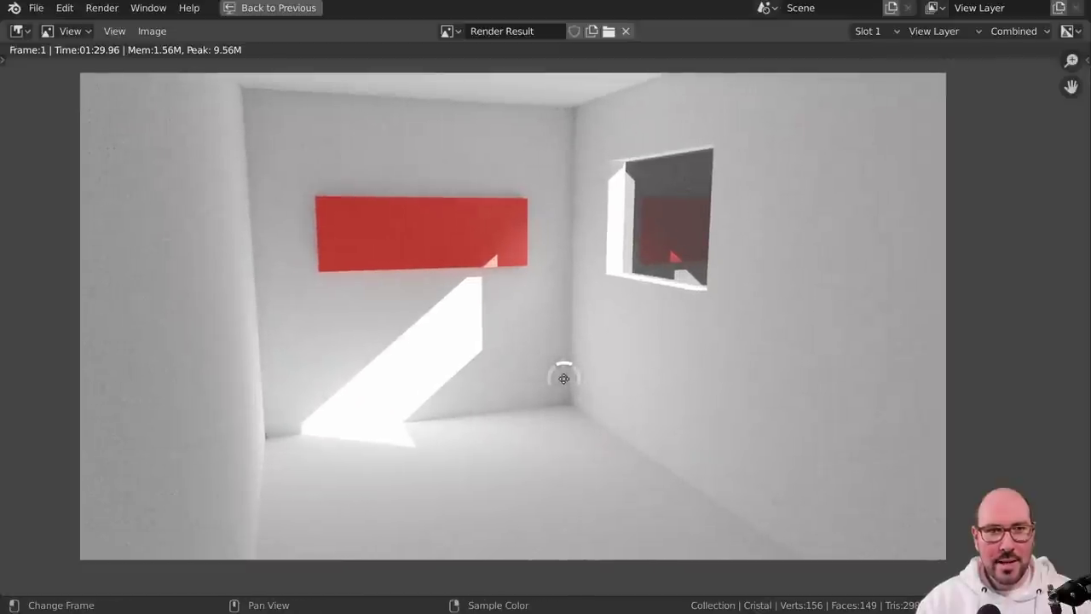
key(ctrl+space)
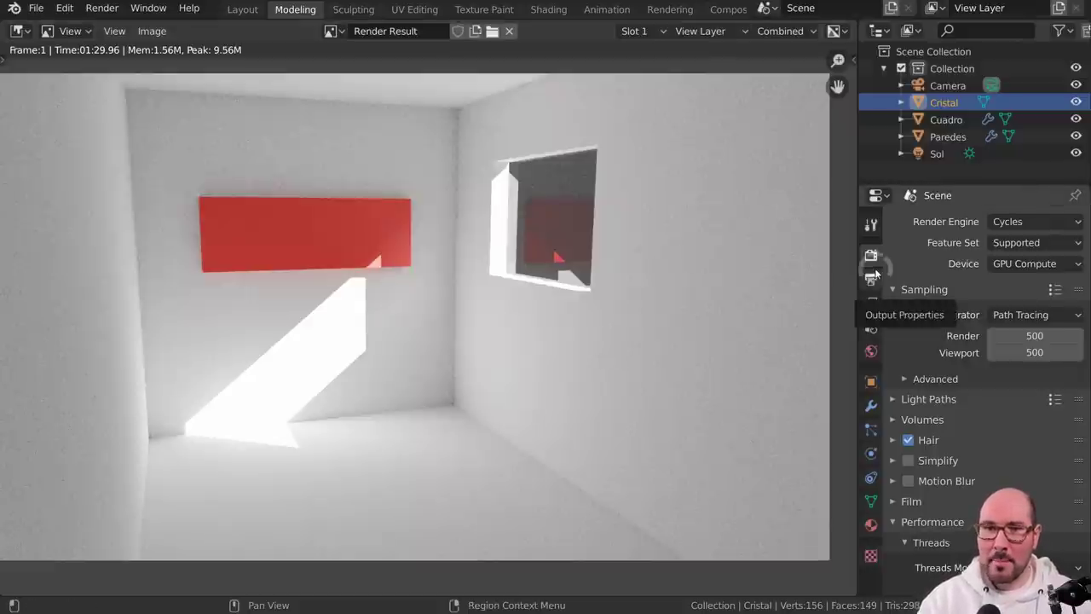
- Show the View Layer settings with its render passes, where only Combined and Z are enabled
click(871, 306)
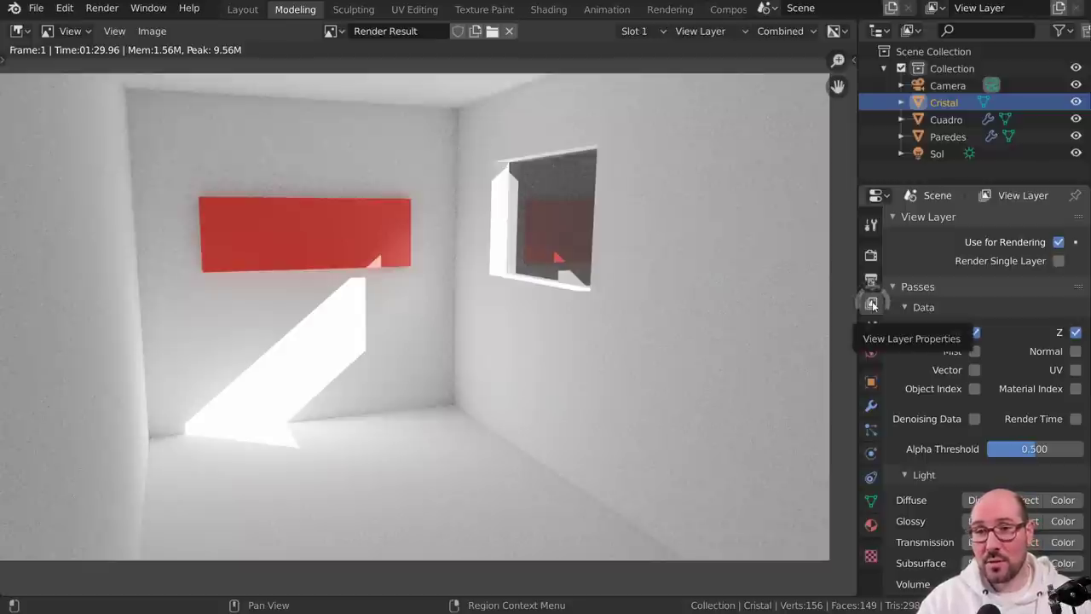
- Collapse Passes and enable view-layer Denoising (8 px radius, 0.50 strengths), then collapse its panel
click(919, 286)
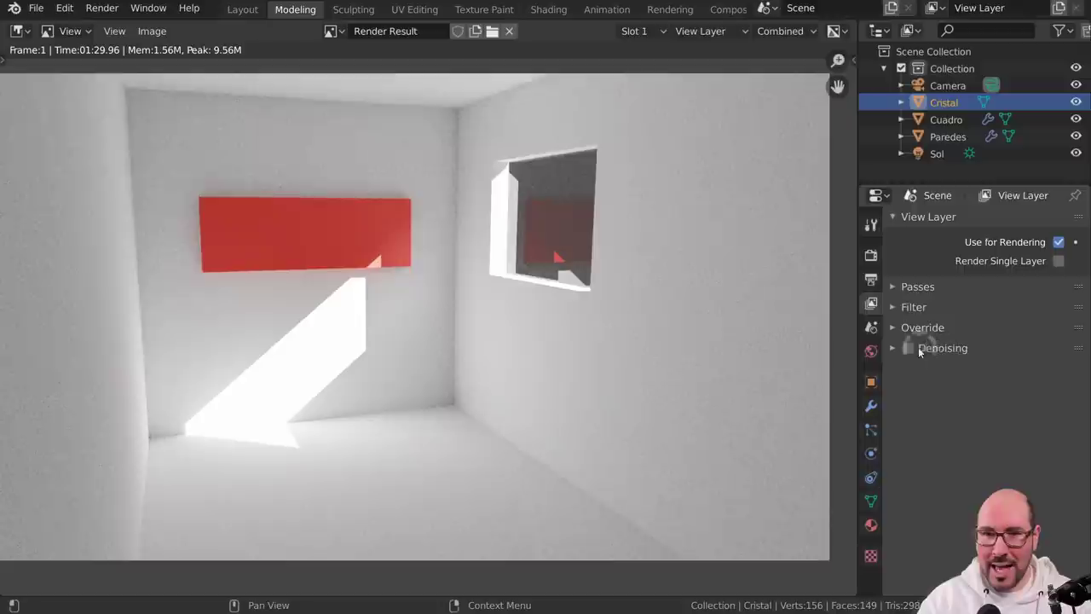
click(954, 347)
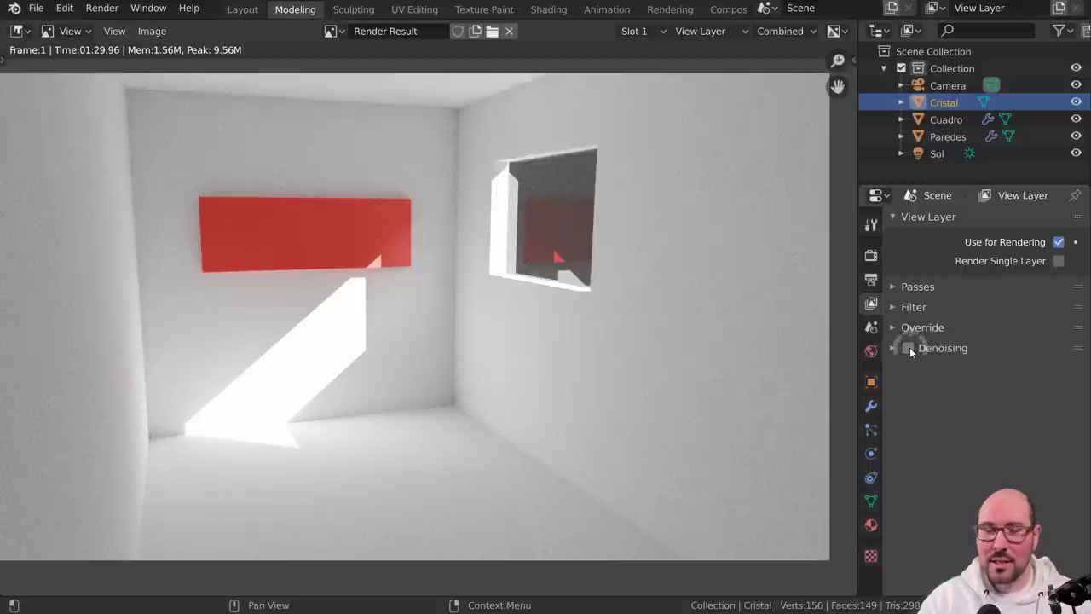
click(908, 347)
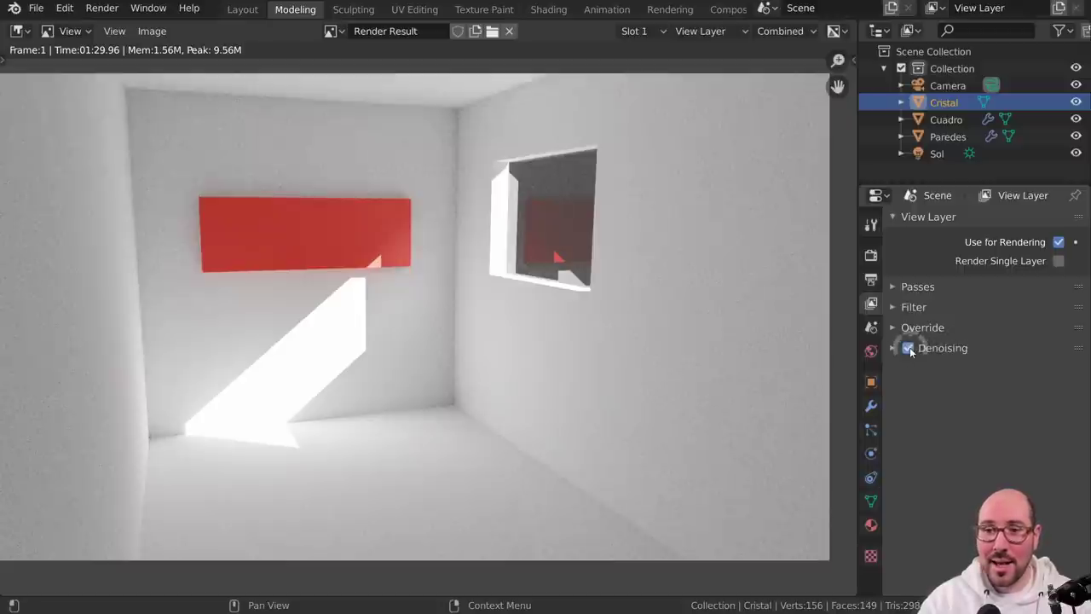
click(894, 348)
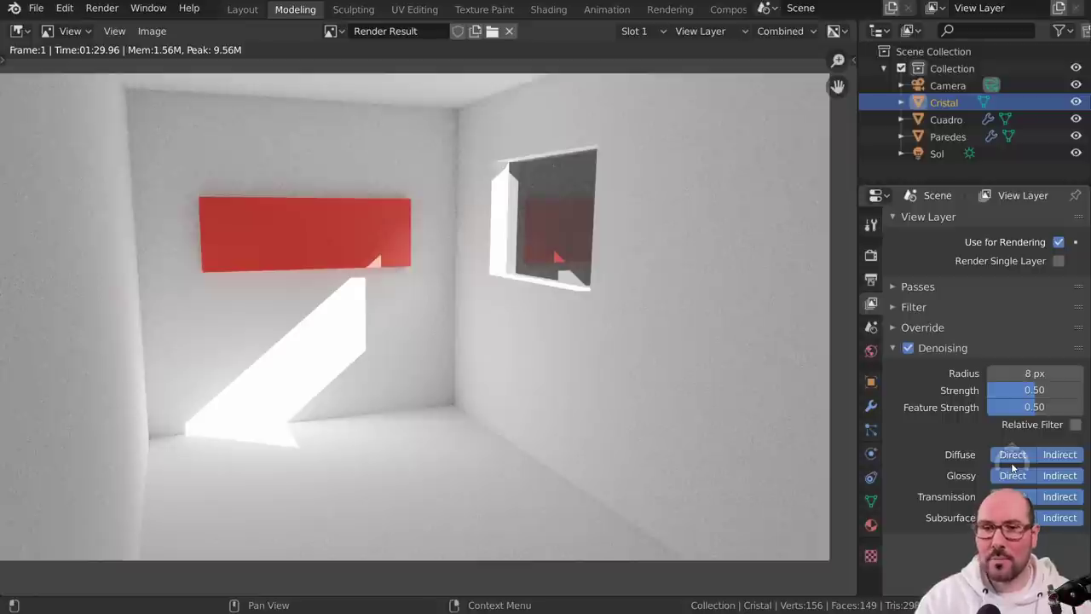
click(893, 348)
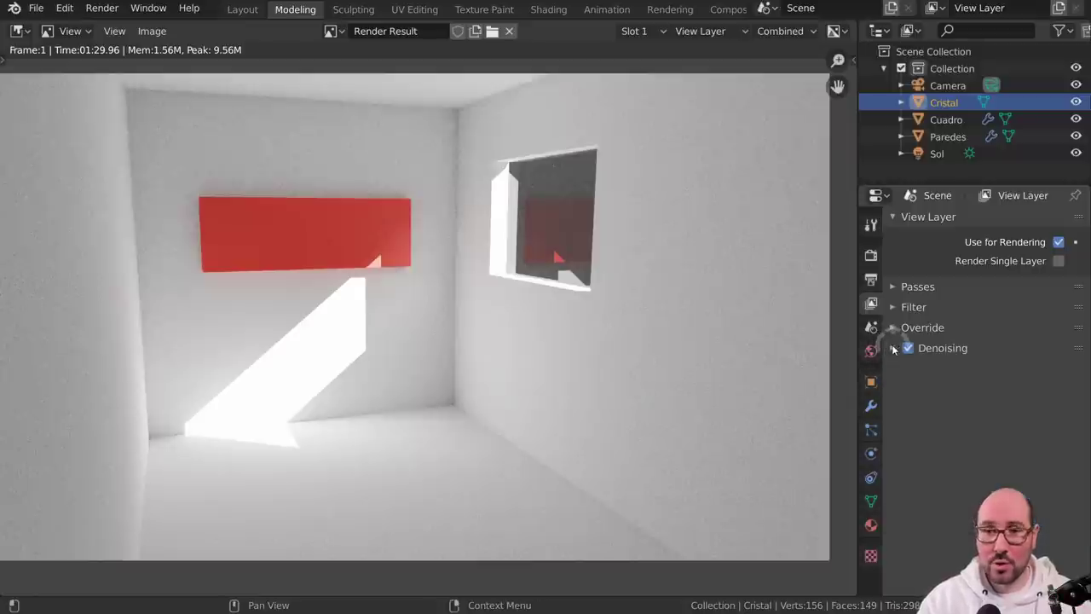
click(906, 352)
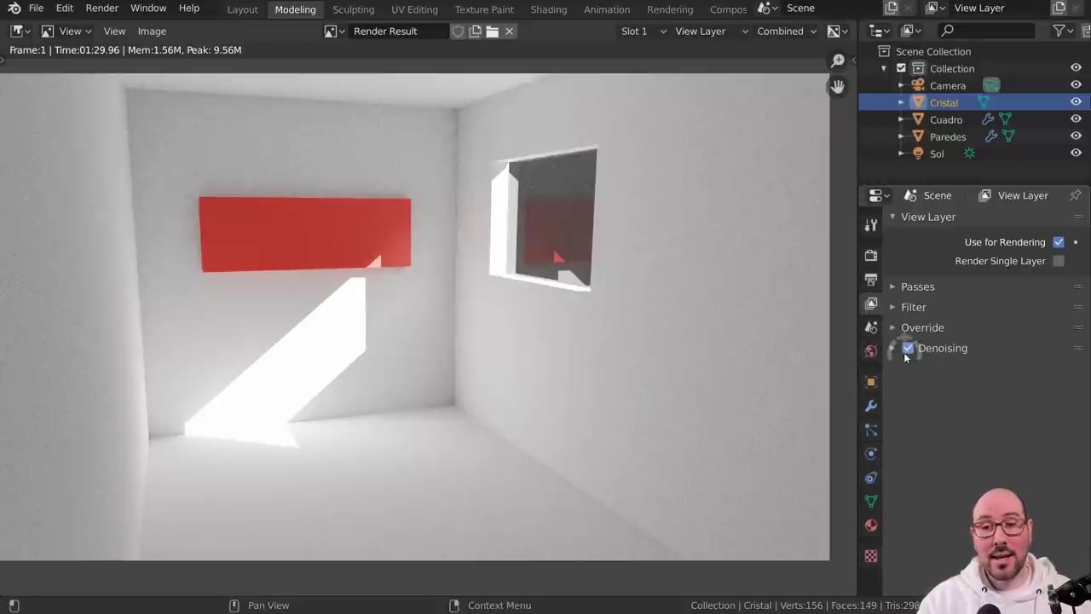
click(668, 357)
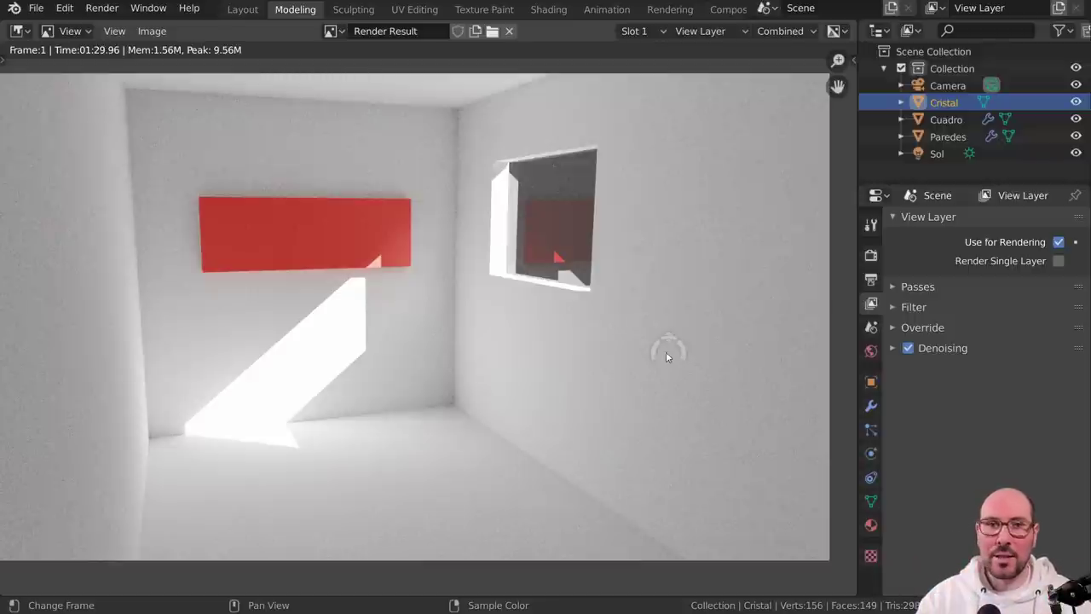
- Switch to empty render Slot 2 and render the denoised room into it
click(661, 31)
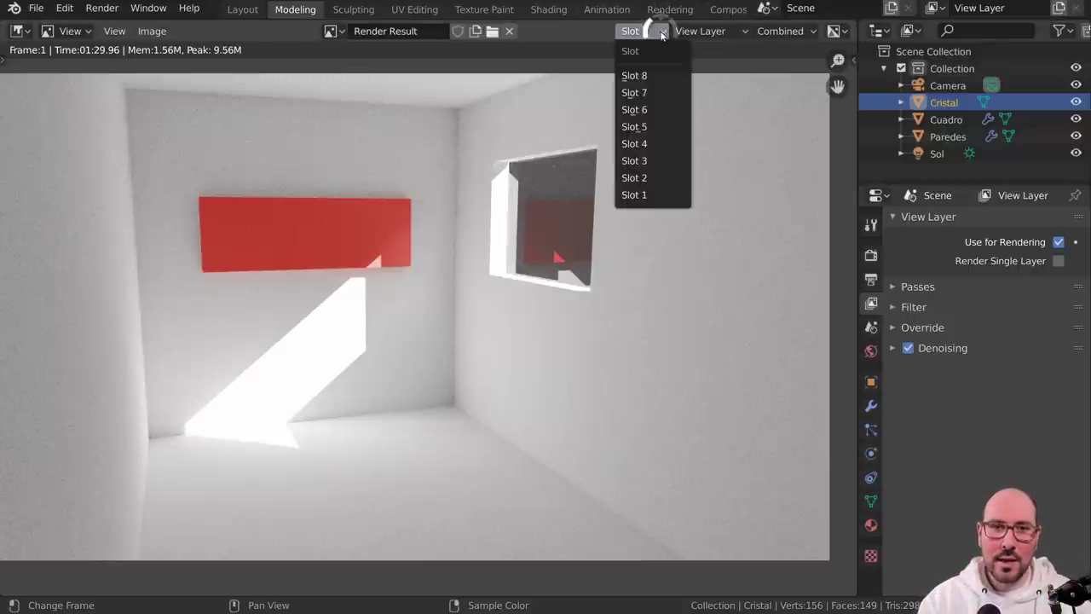
click(641, 178)
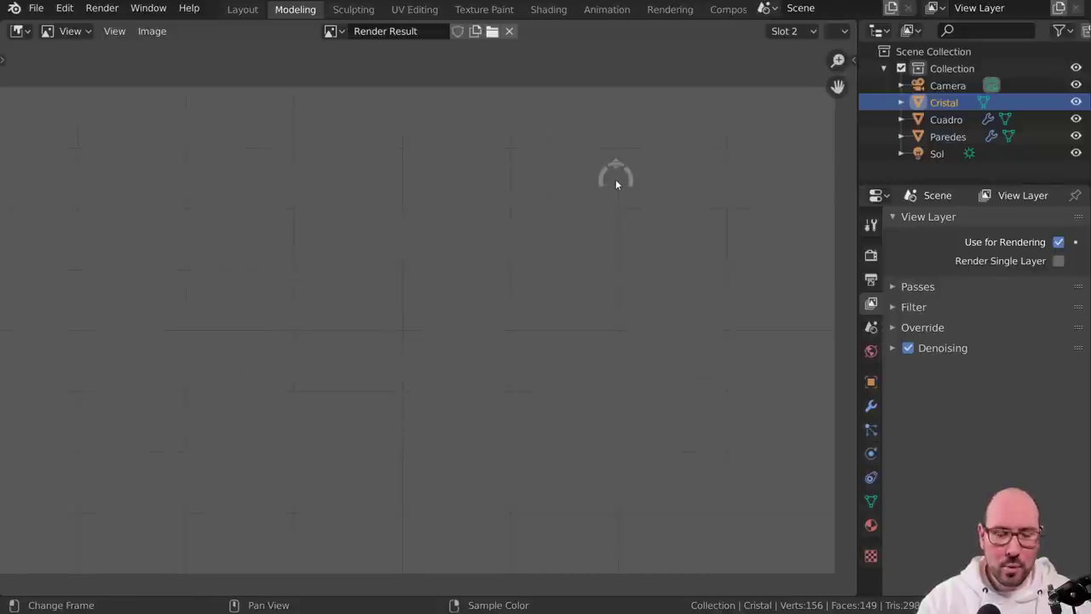
key(F12)
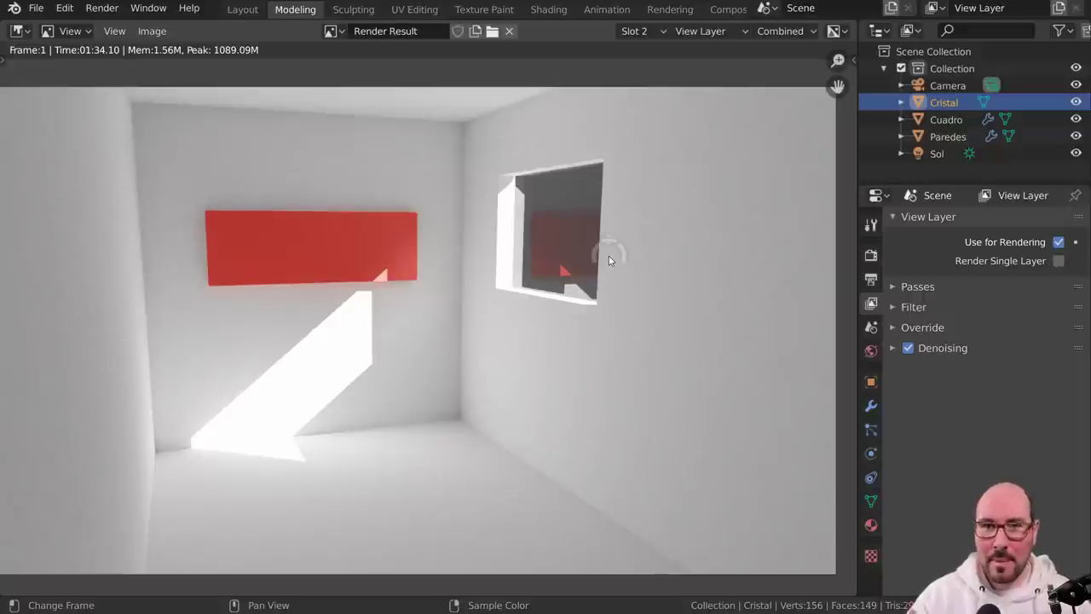
click(663, 32)
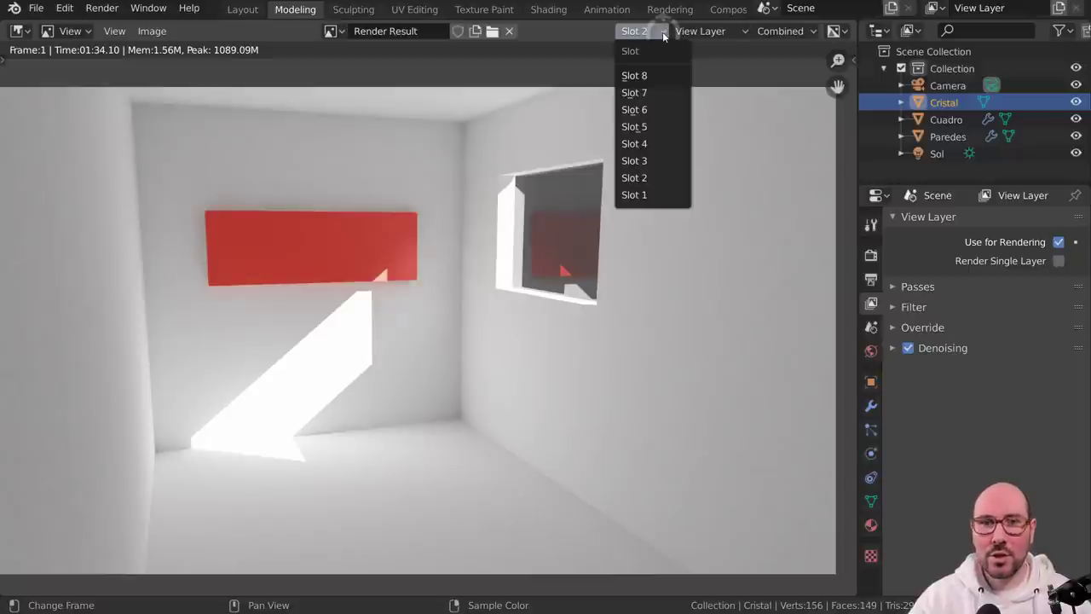
click(655, 195)
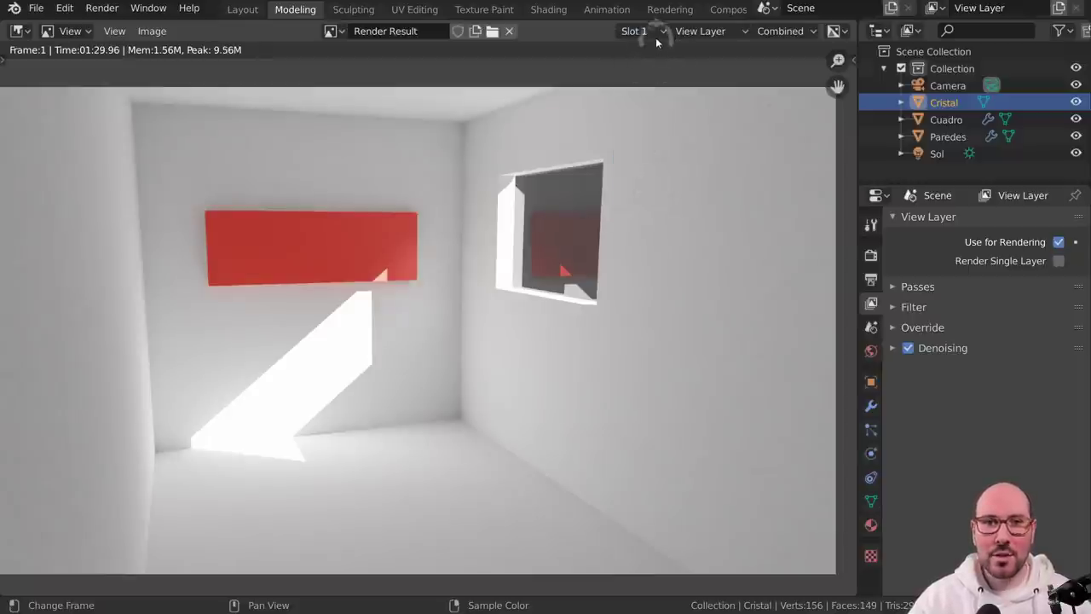
click(654, 32)
click(649, 176)
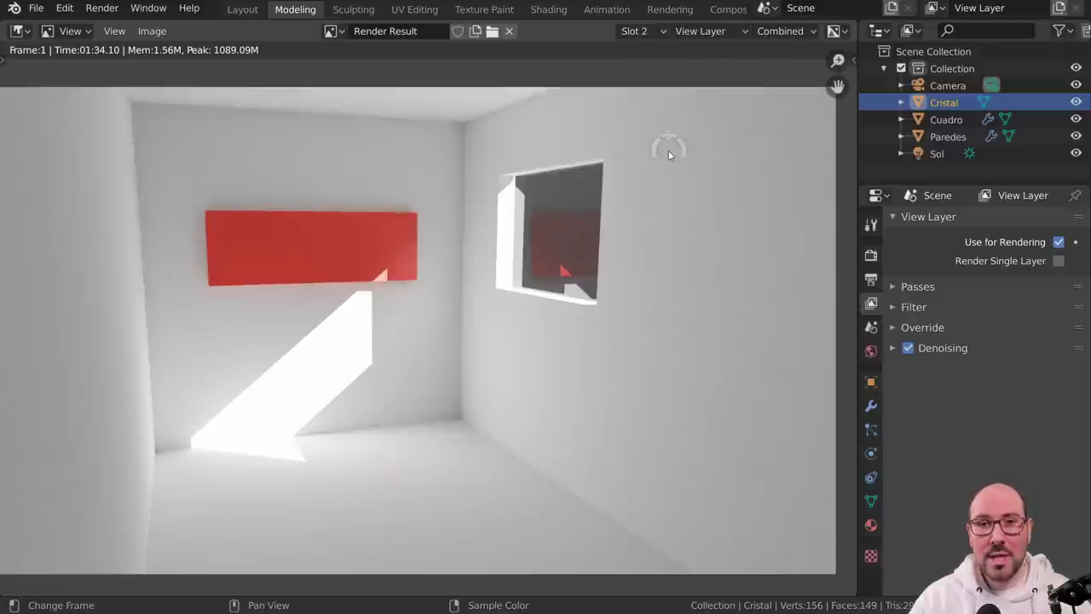
key(1)
key(2)
key(1)
key(2)
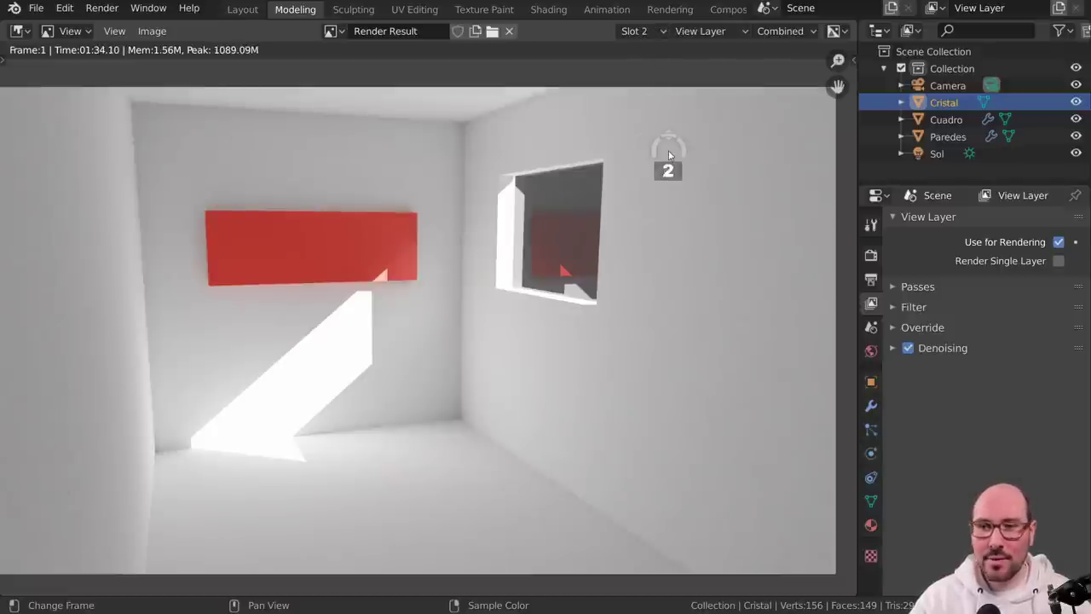
key(1)
key(2)
key(1)
key(2)
key(1)
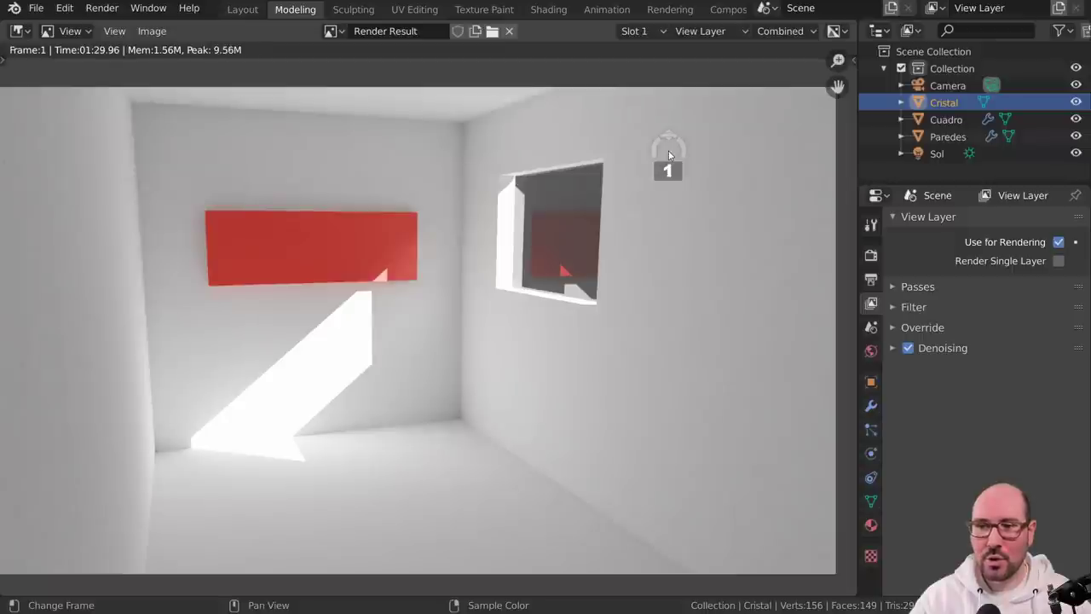
key(2)
key(1)
key(2)
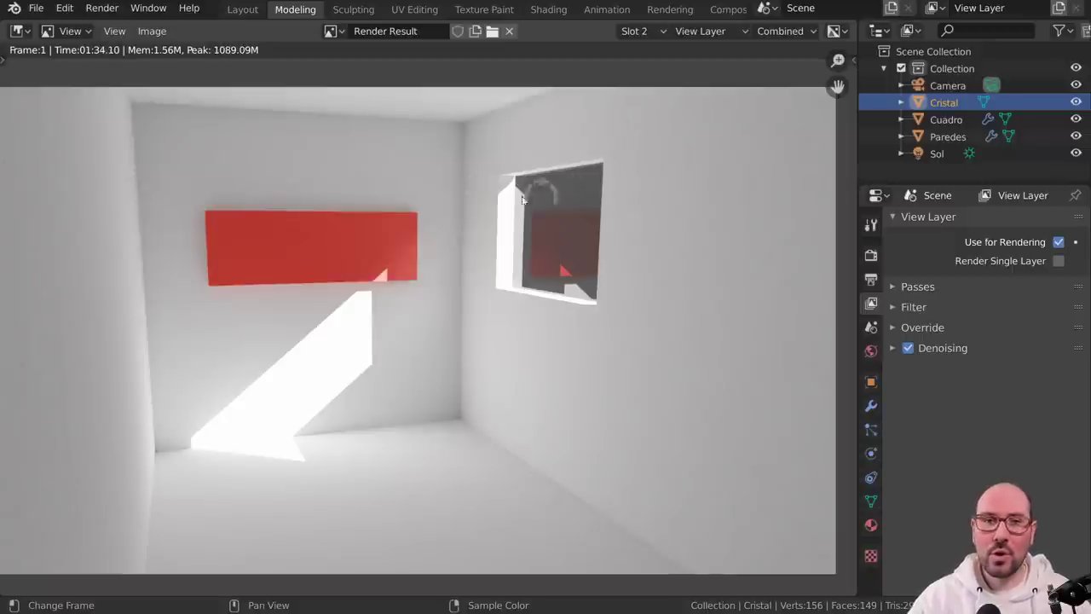
- Zoom into the render and bring the ceiling corner of the room into view
scroll(662, 197, up, 3)
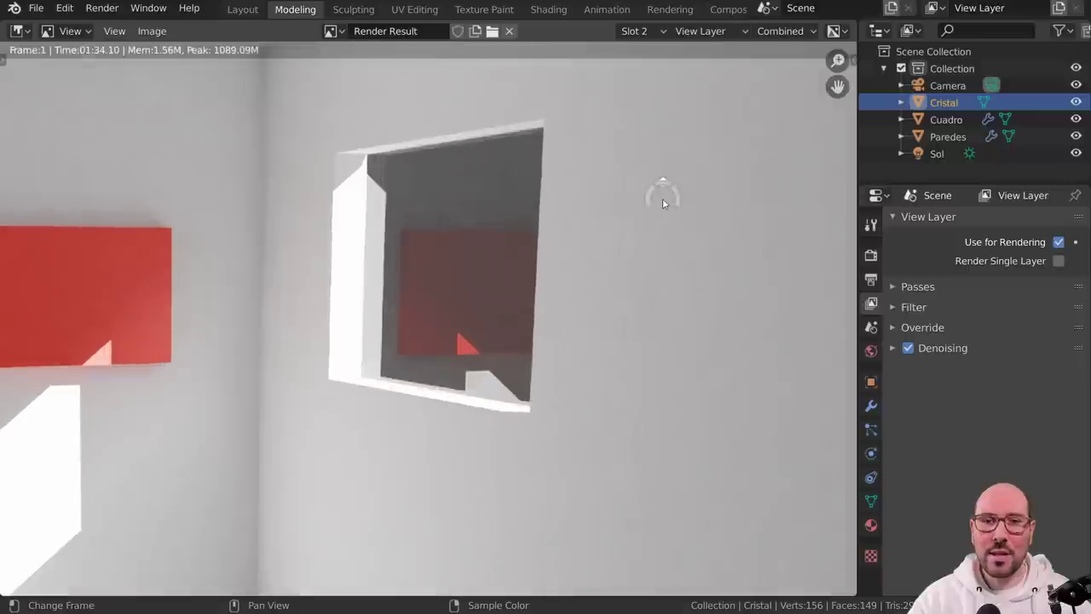
scroll(247, 283, up, 3)
scroll(353, 224, up, 2)
scroll(438, 389, down, 2)
scroll(454, 212, down, 3)
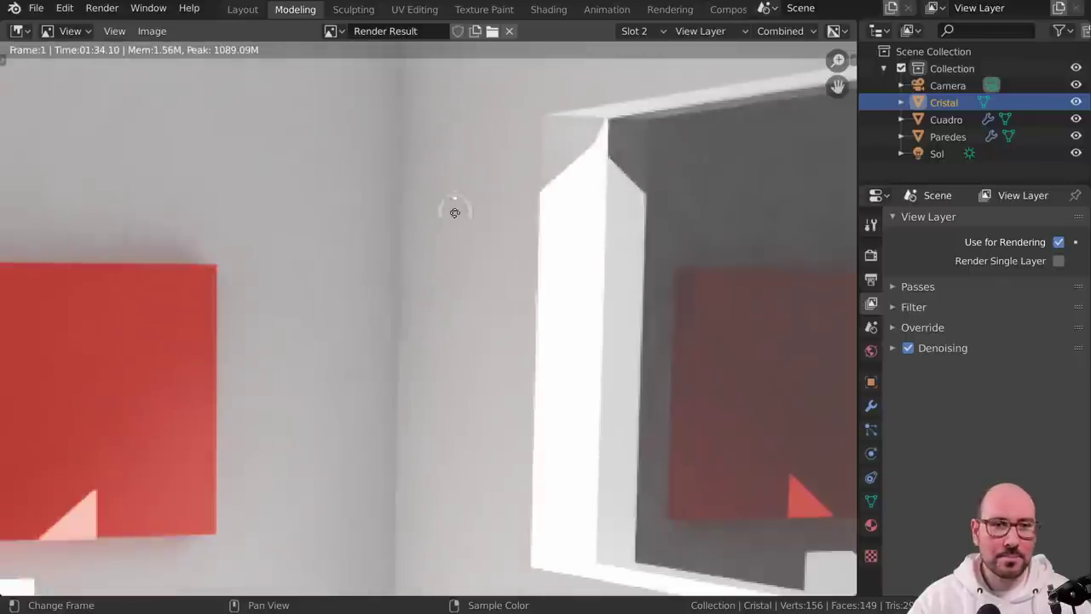
mouse_move(454, 212)
middle_down()
mouse_move(451, 336)
mouse_move(462, 341)
middle_up()
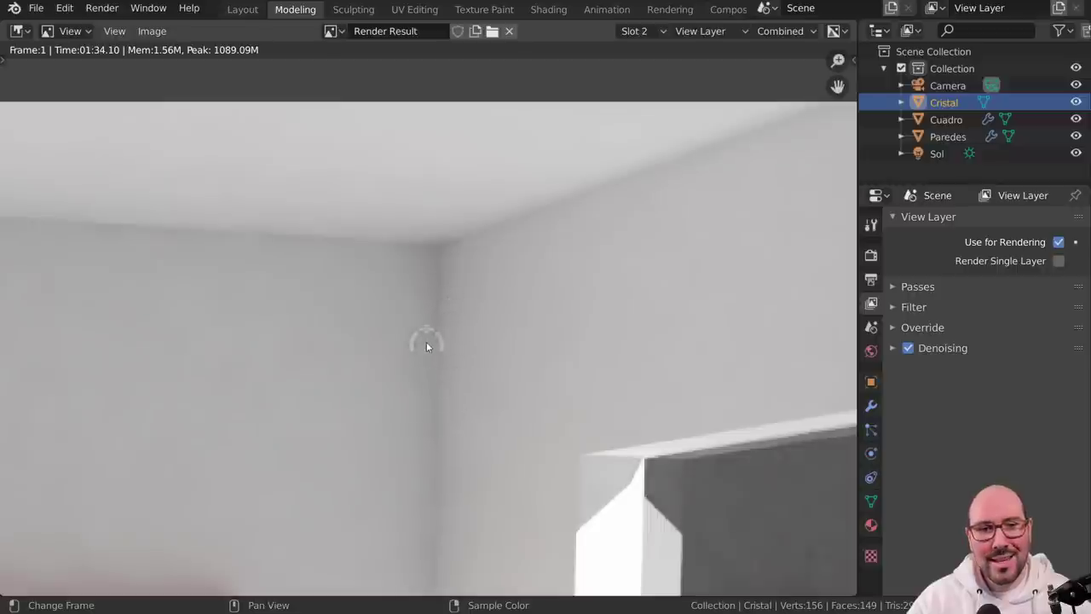
- Compare the noisy Slot 1 render against the clean denoised Slot 2 render
key(j)
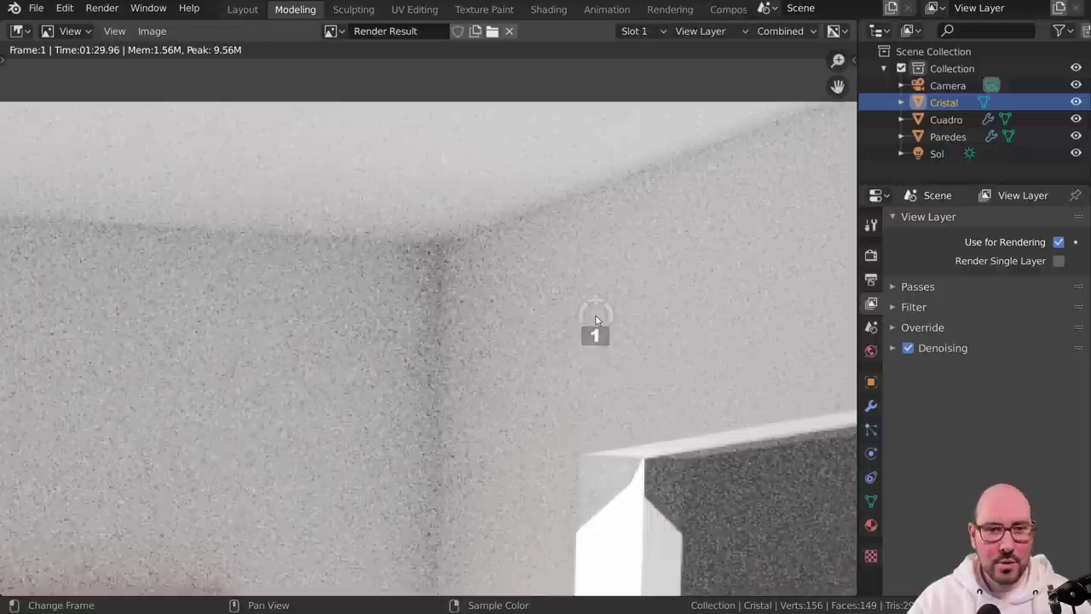
key(2)
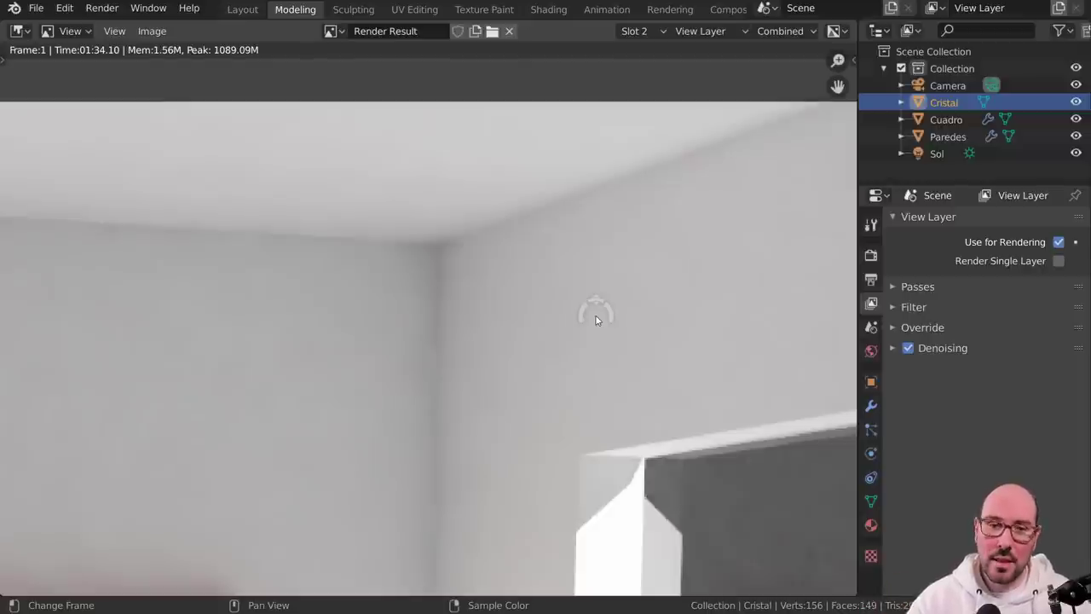
key(j)
key(j)
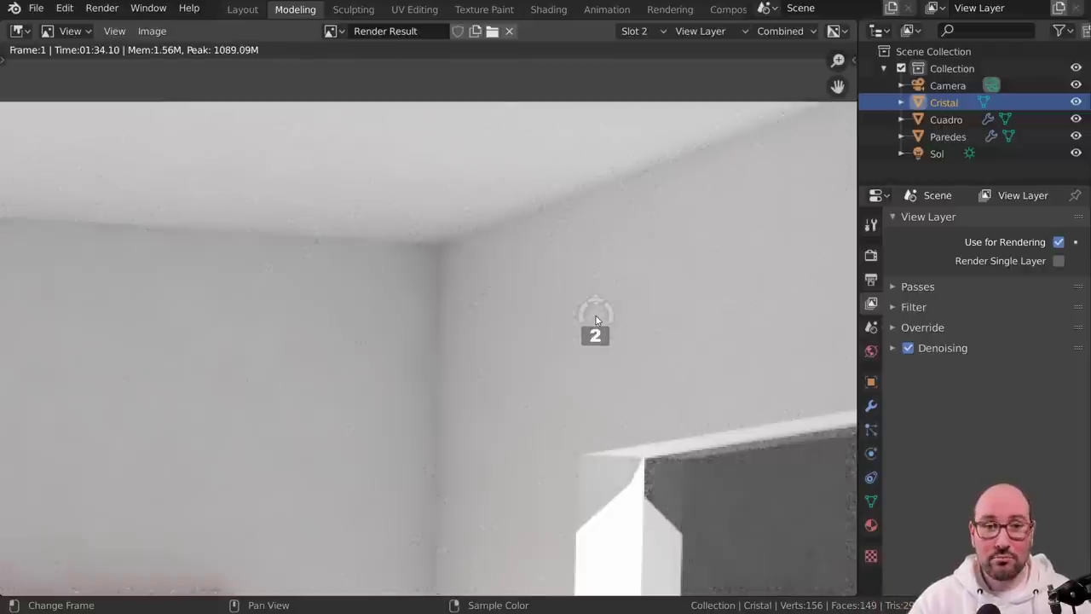
key(j)
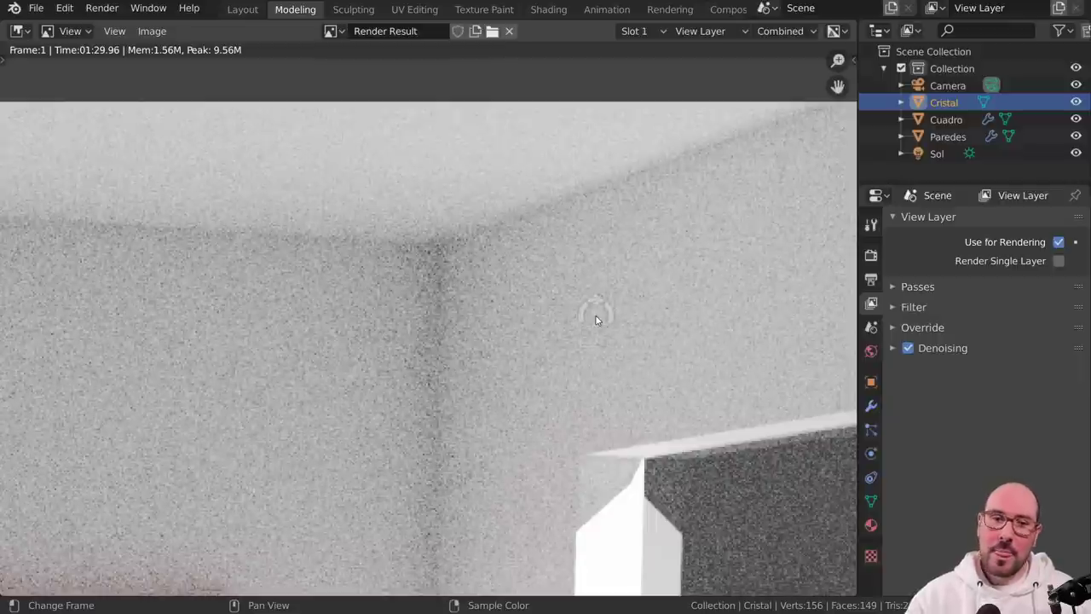
- Zoom out and re-centre on the whole room around the window, showing the denoised Slot 2 render
scroll(562, 318, down, 2)
scroll(560, 316, down, 2)
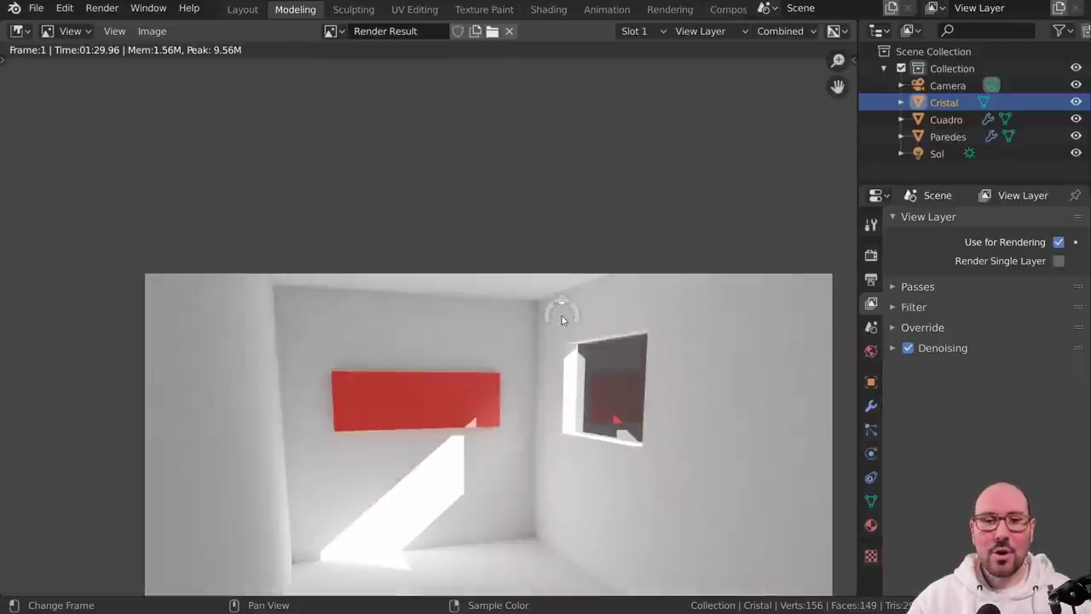
scroll(560, 341, down, 1)
middle_drag(560, 342, 520, 222)
scroll(560, 268, up, 1)
scroll(584, 271, up, 1)
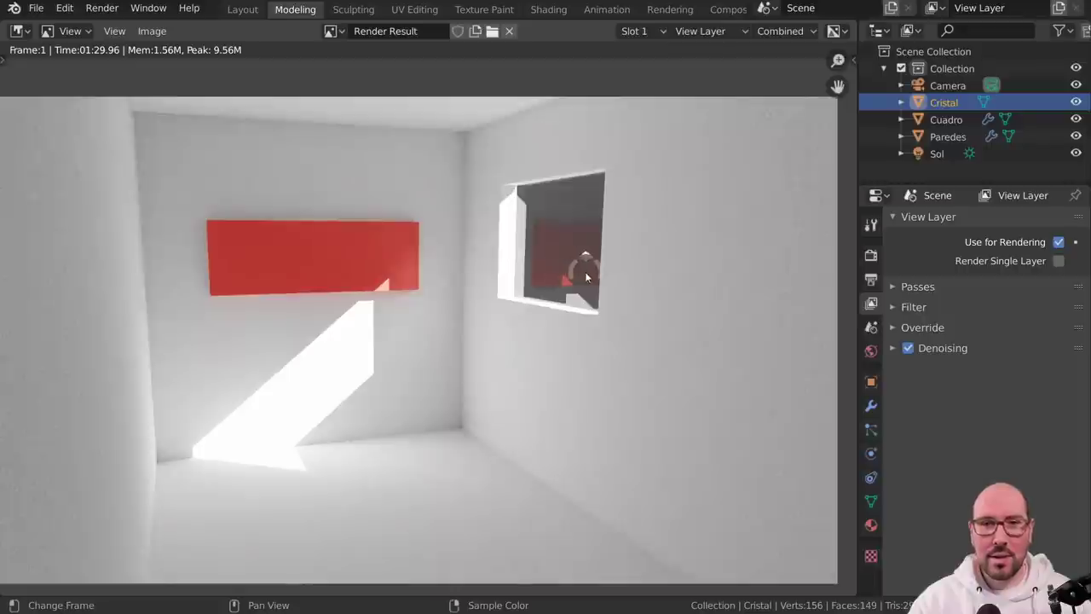
middle_drag(601, 261, 612, 257)
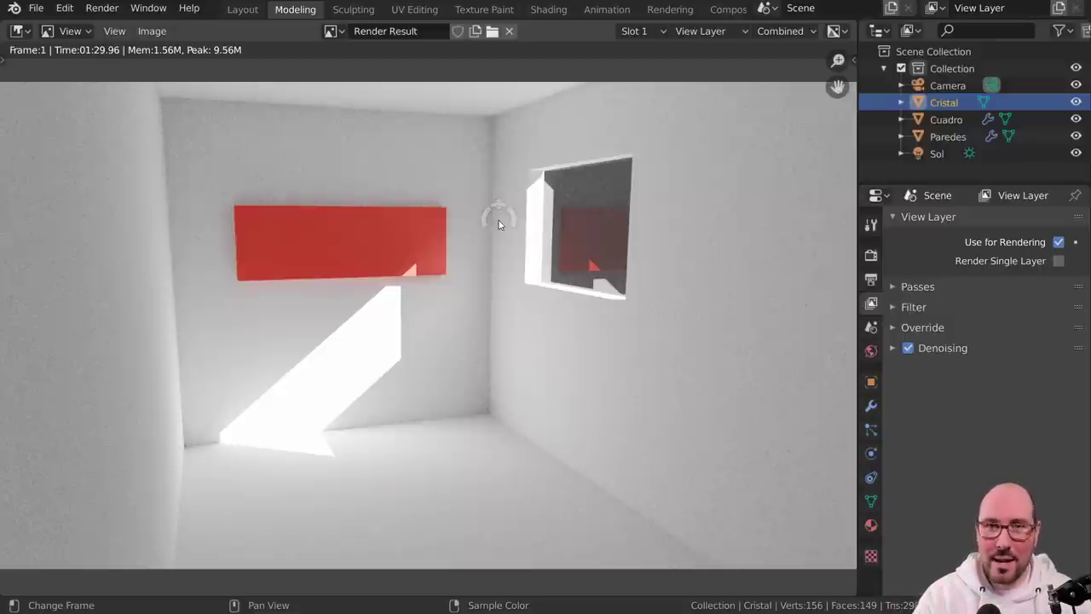
key(2)
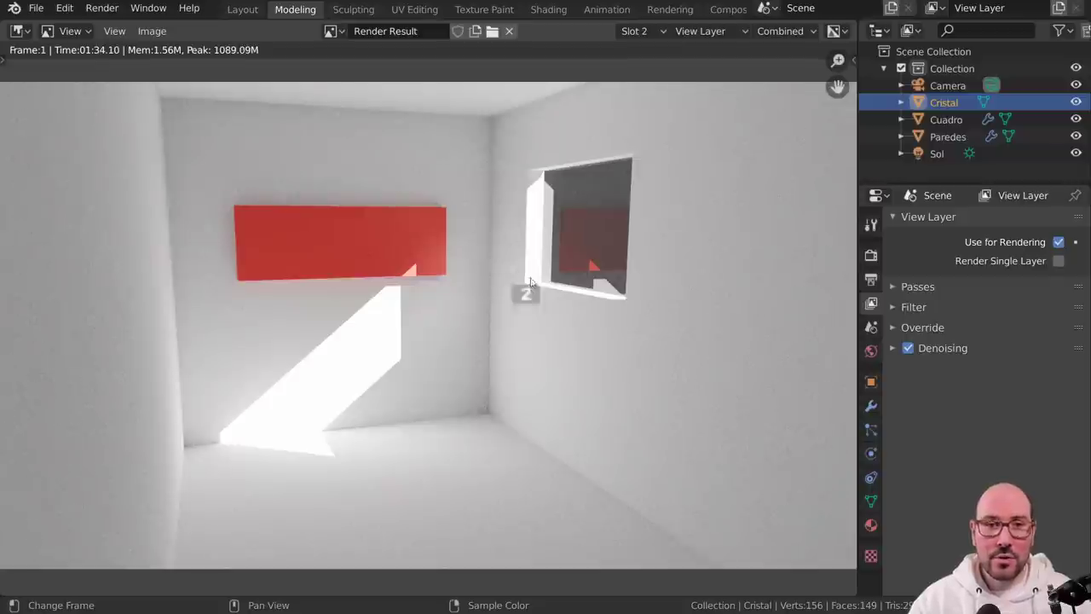